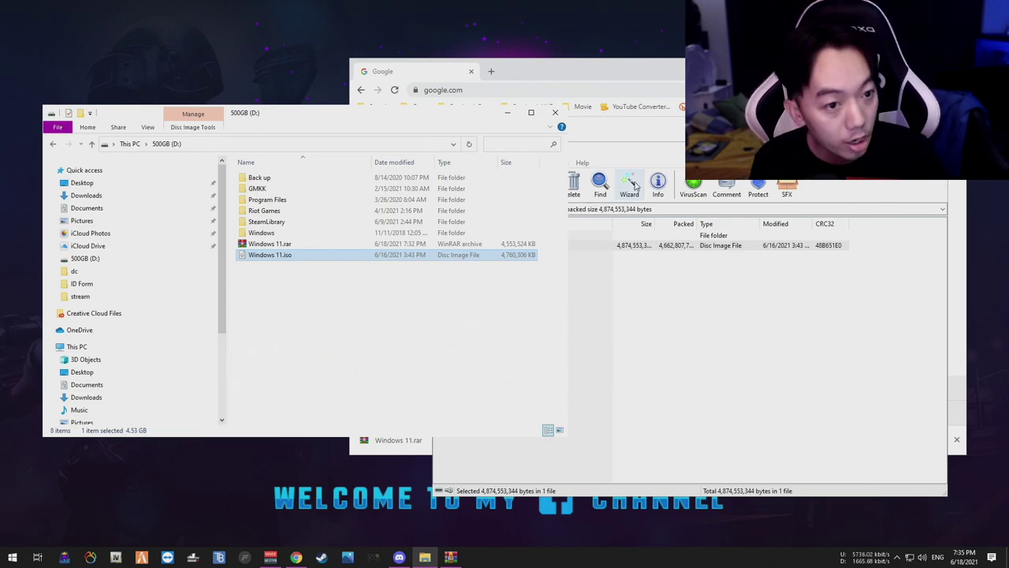
Minimize the browser and close the Windows 11.rar archive window, leaving the 500GB (D:) folder open
drag(774, 151, 791, 183)
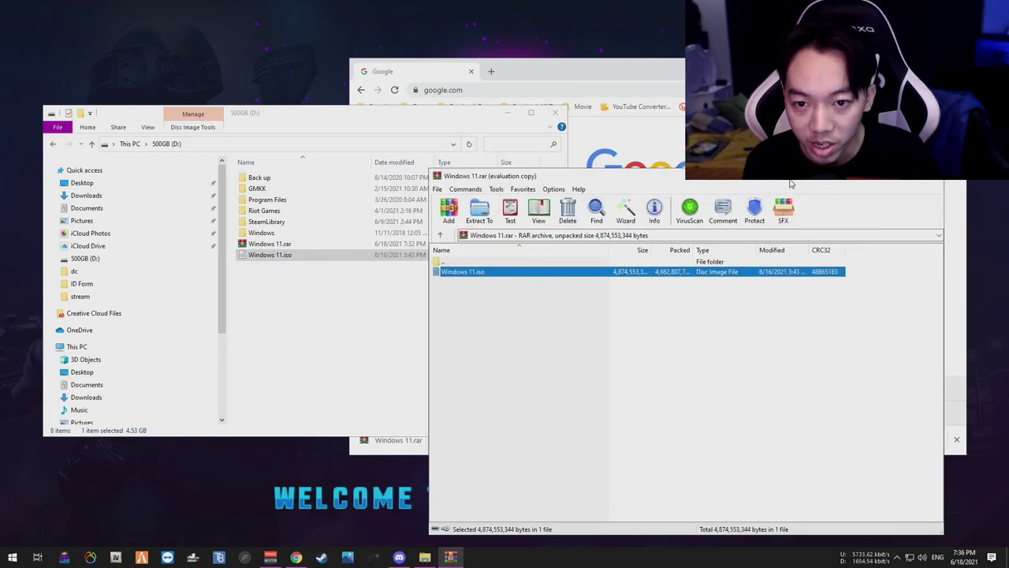
drag(456, 118, 446, 45)
drag(615, 71, 519, 146)
click(798, 145)
click(292, 444)
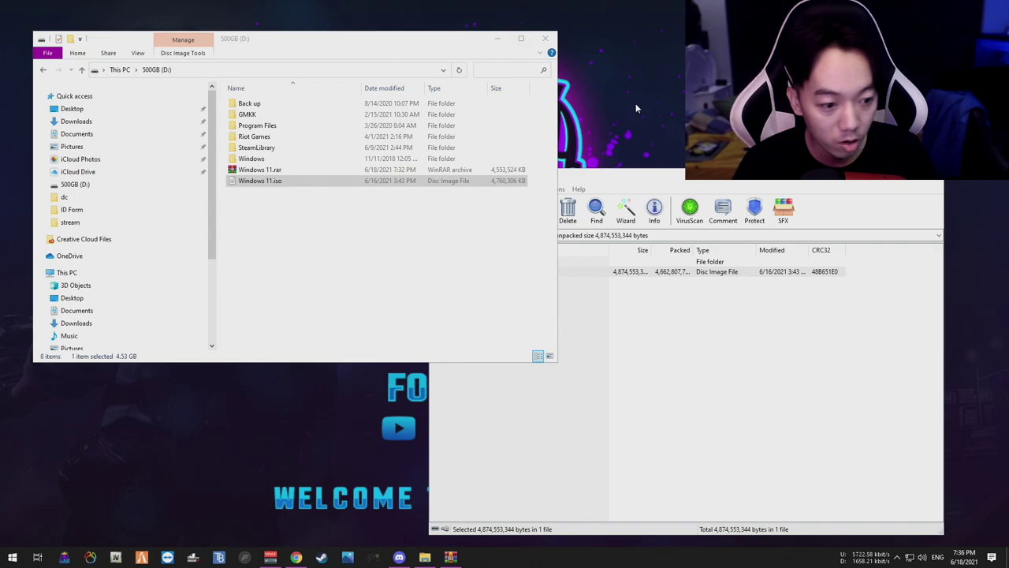
click(898, 557)
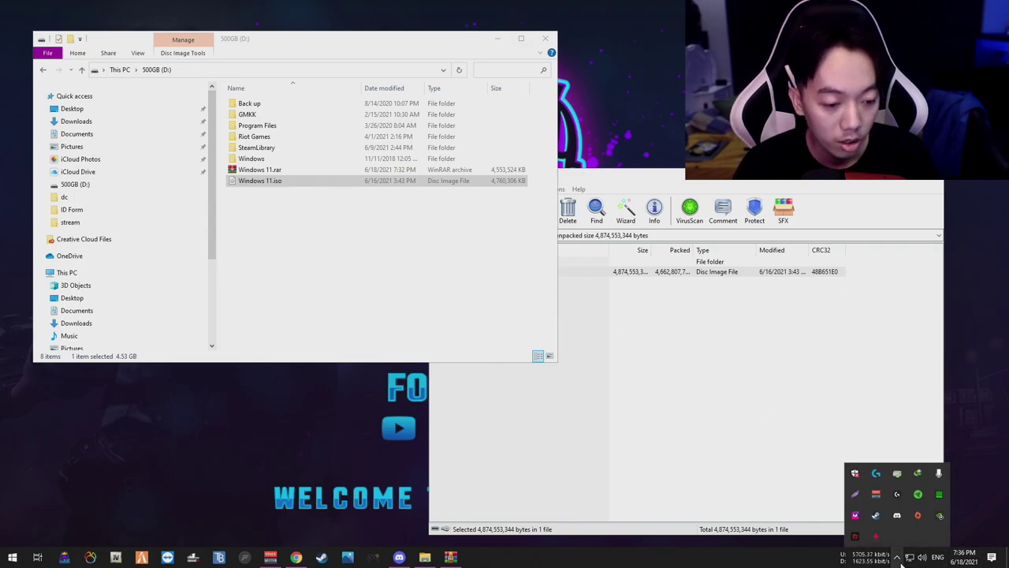
click(910, 270)
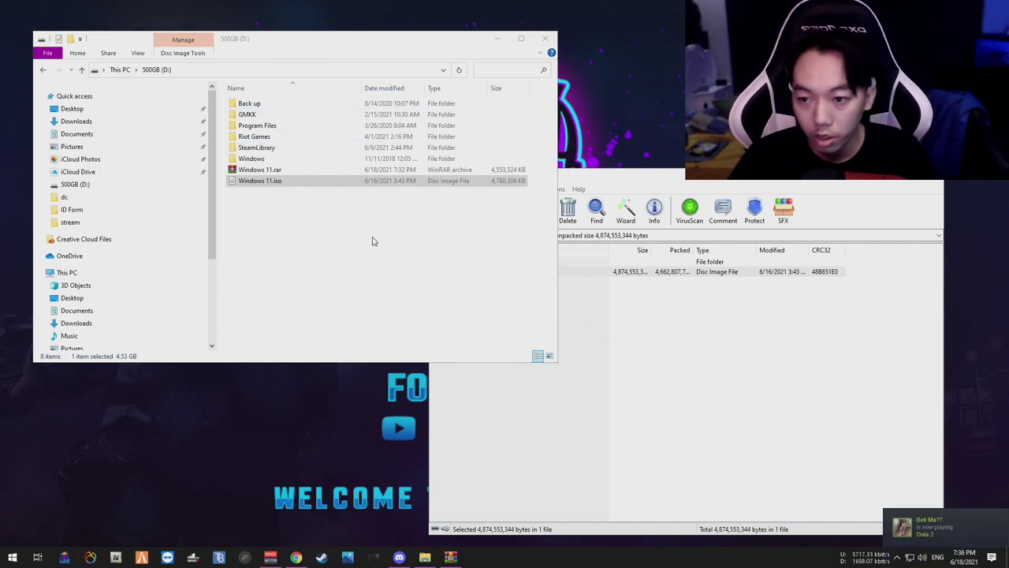
click(938, 182)
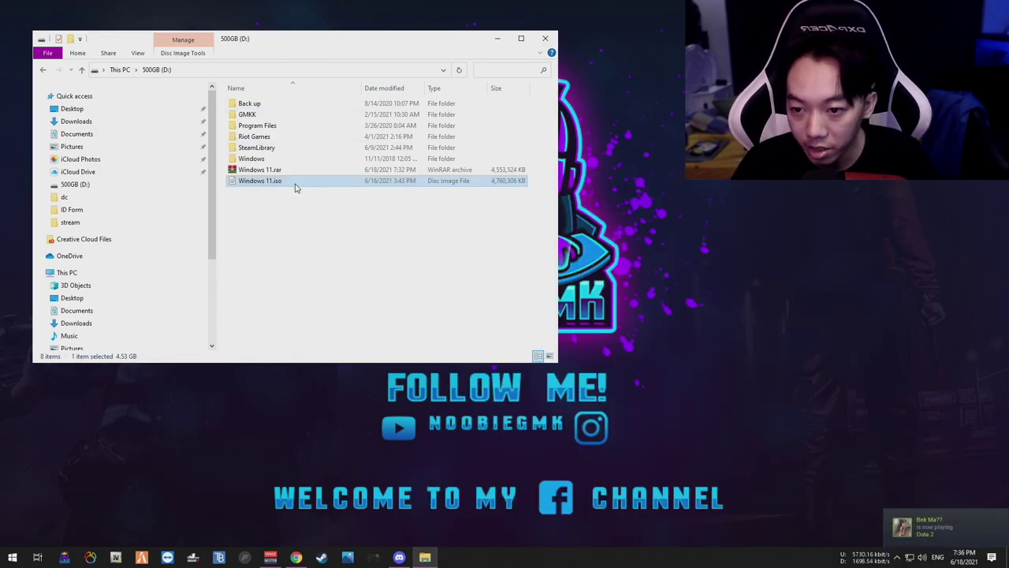
click(240, 228)
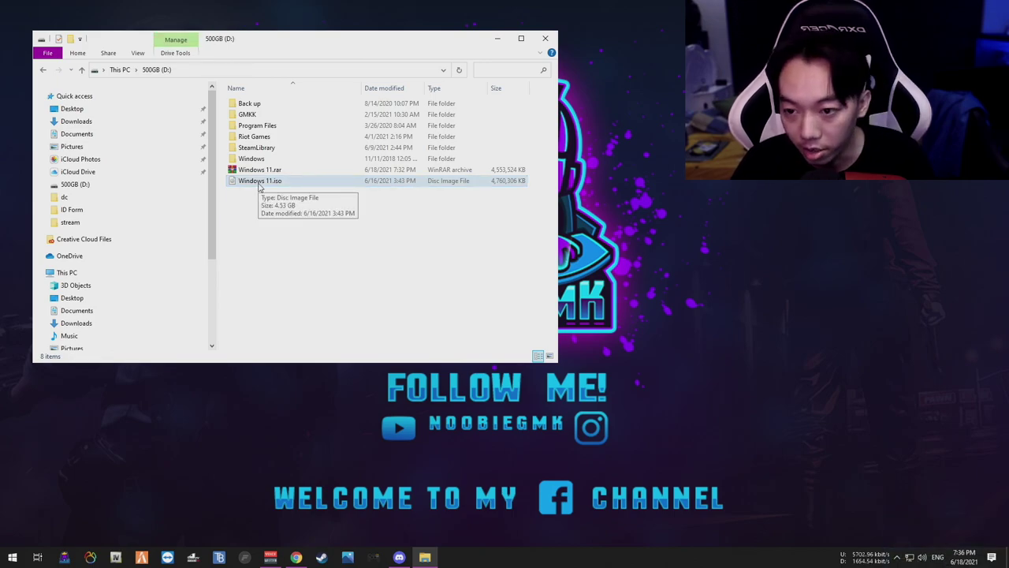
right_click(259, 184)
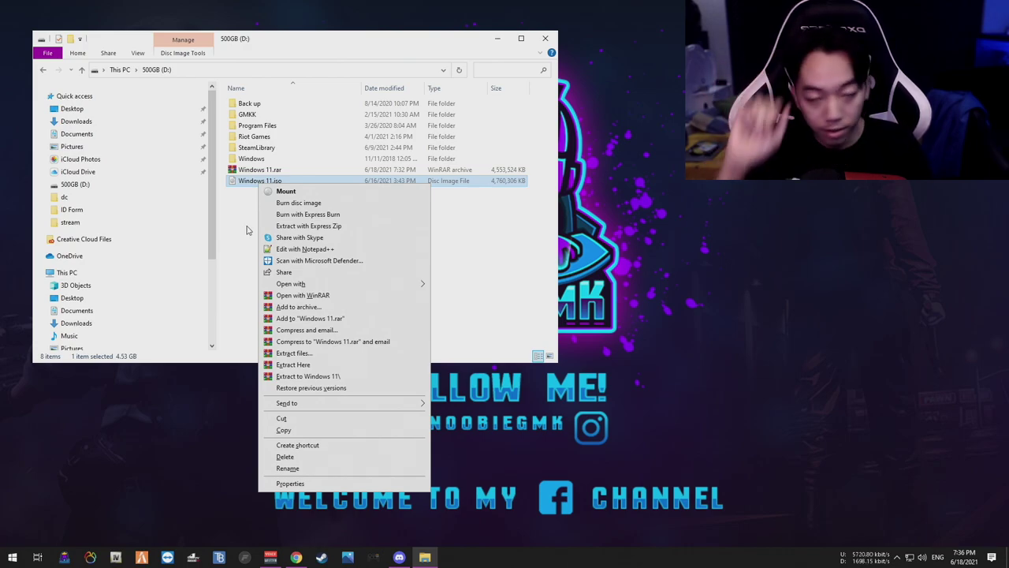
click(478, 263)
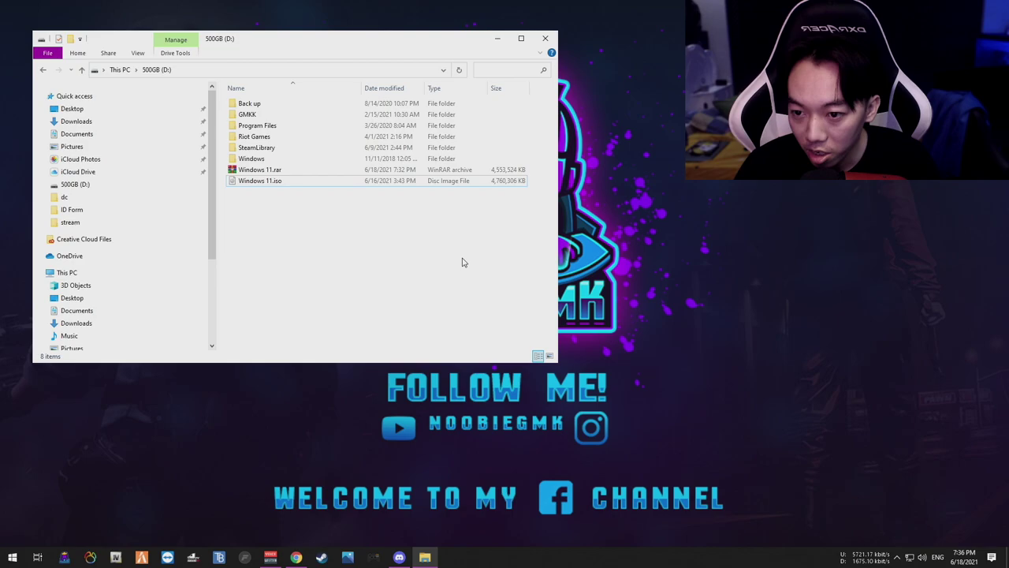
drag(250, 238, 462, 176)
click(364, 224)
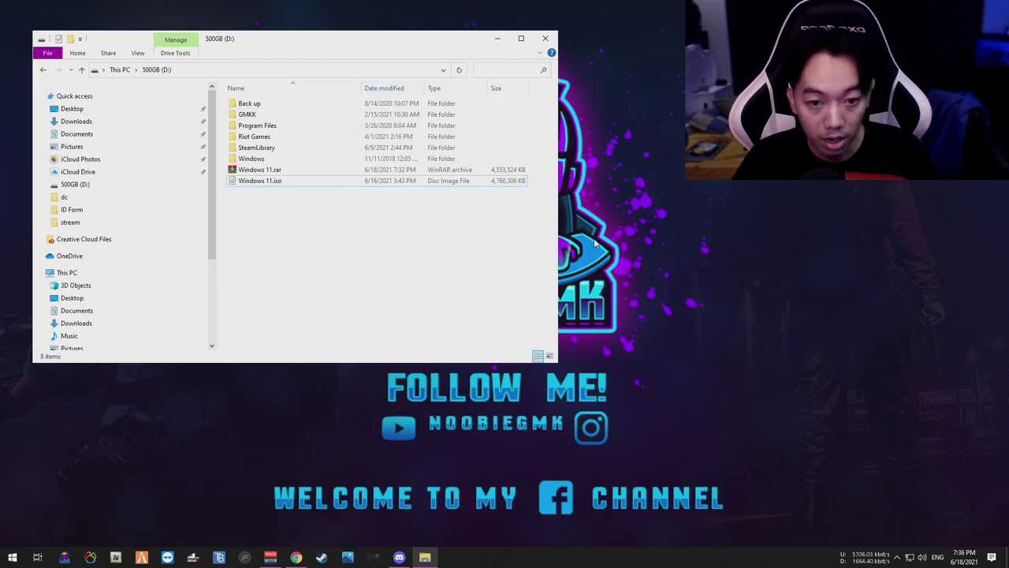
drag(255, 259, 517, 166)
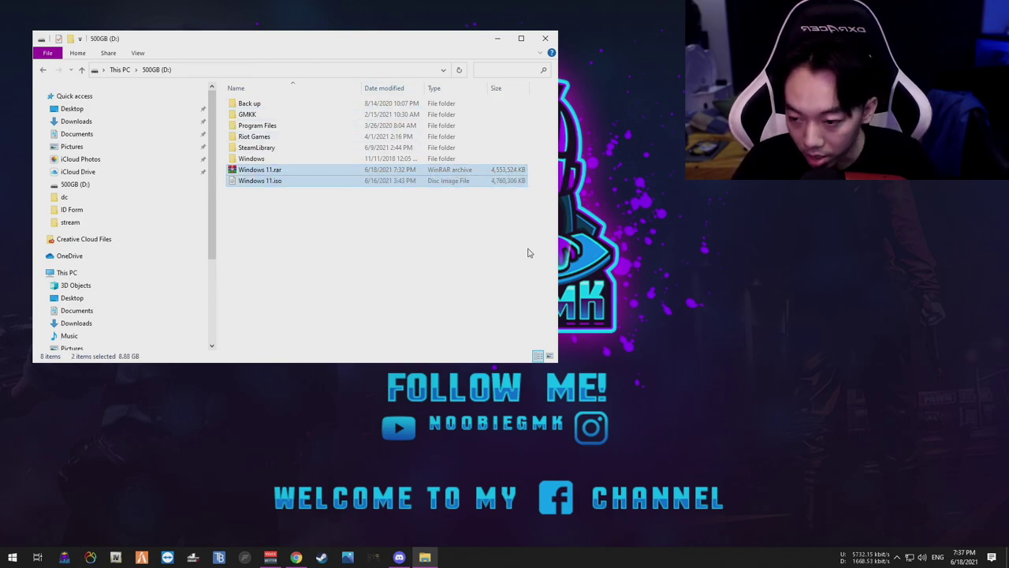
Switch to Chrome and search Google for "windows 11"
click(296, 557)
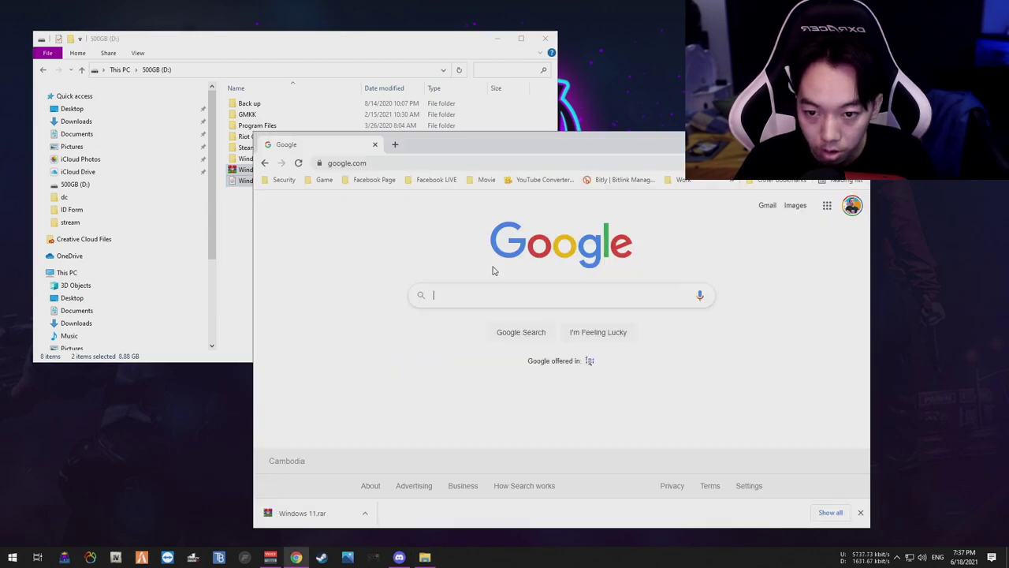
drag(521, 142, 504, 133)
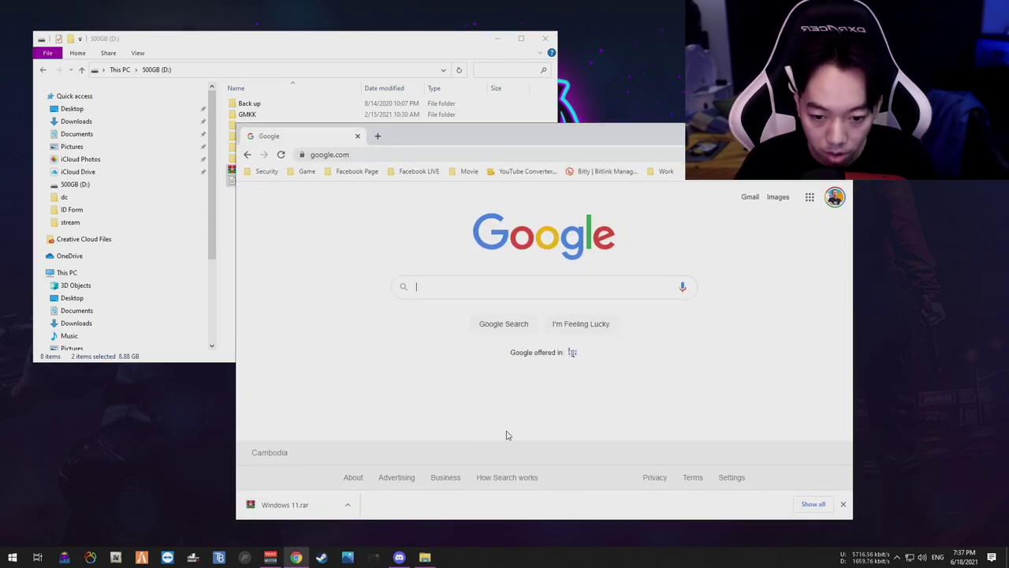
click(496, 286)
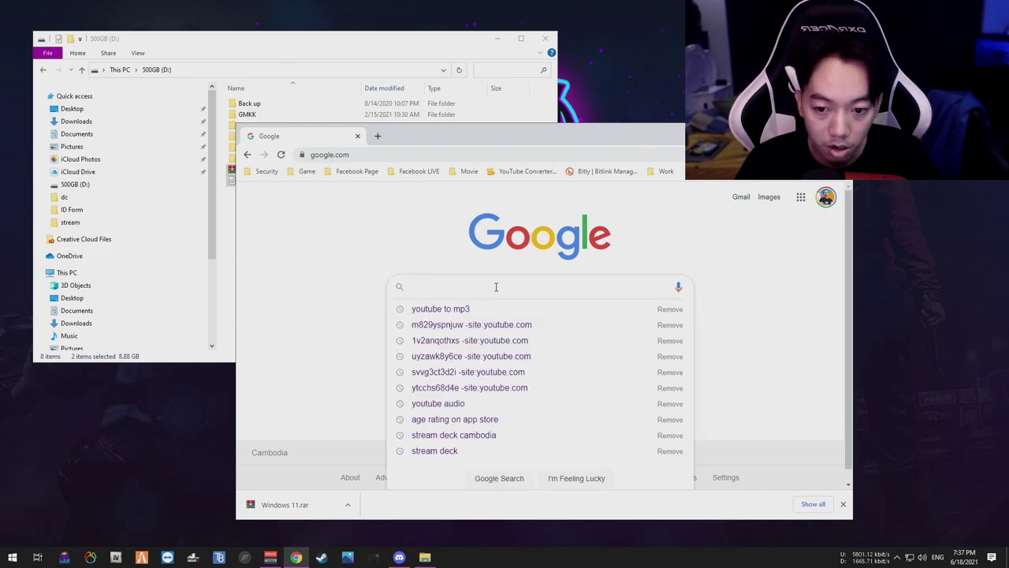
click(366, 256)
click(460, 288)
click(721, 273)
click(536, 285)
click(366, 257)
click(549, 280)
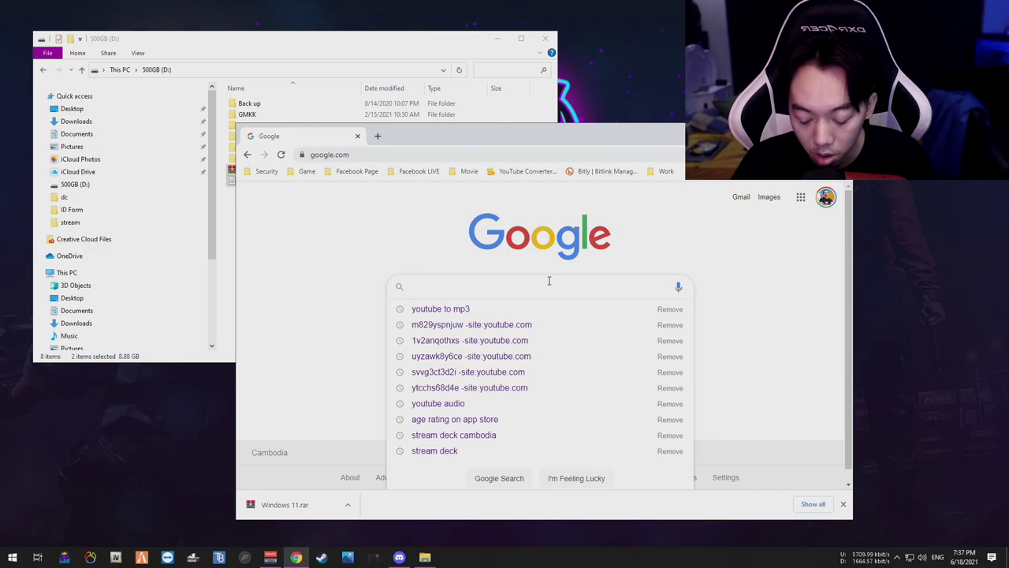
text(wind)
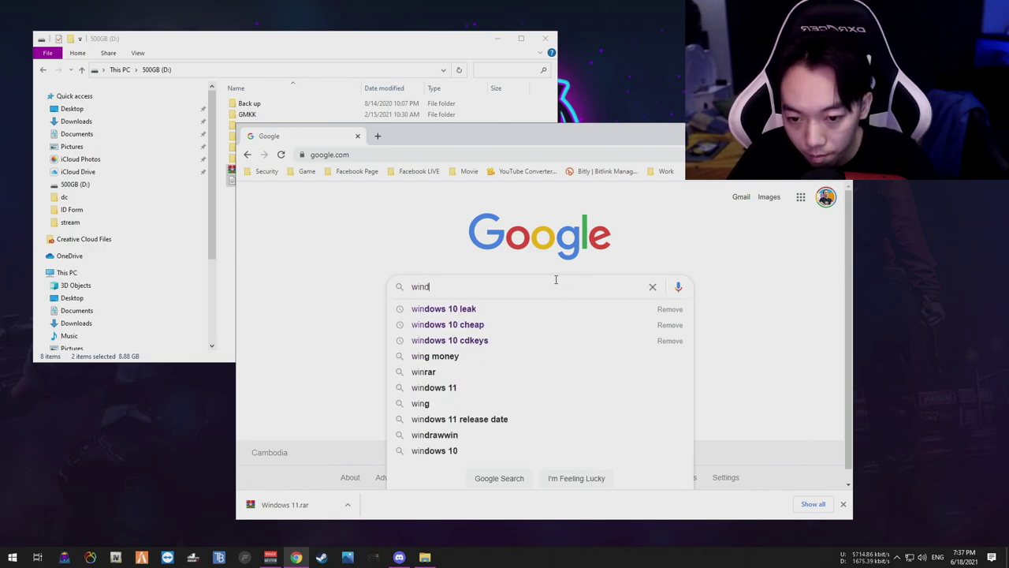
text(ows 11)
key(Return)
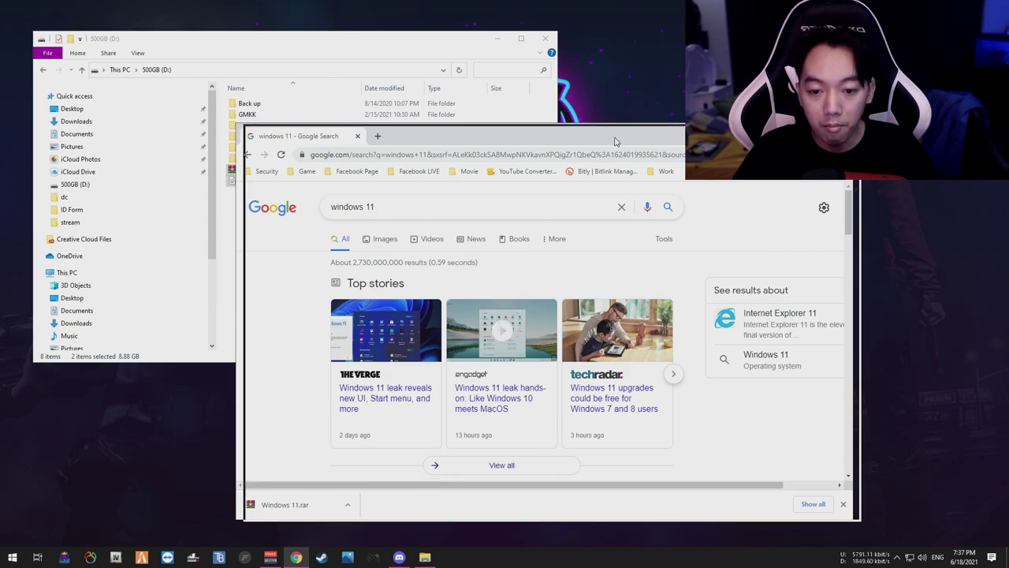
Look through the Windows 11 search results, including top stories, ISO download page, videos and release articles, and close the tab
drag(623, 144, 631, 146)
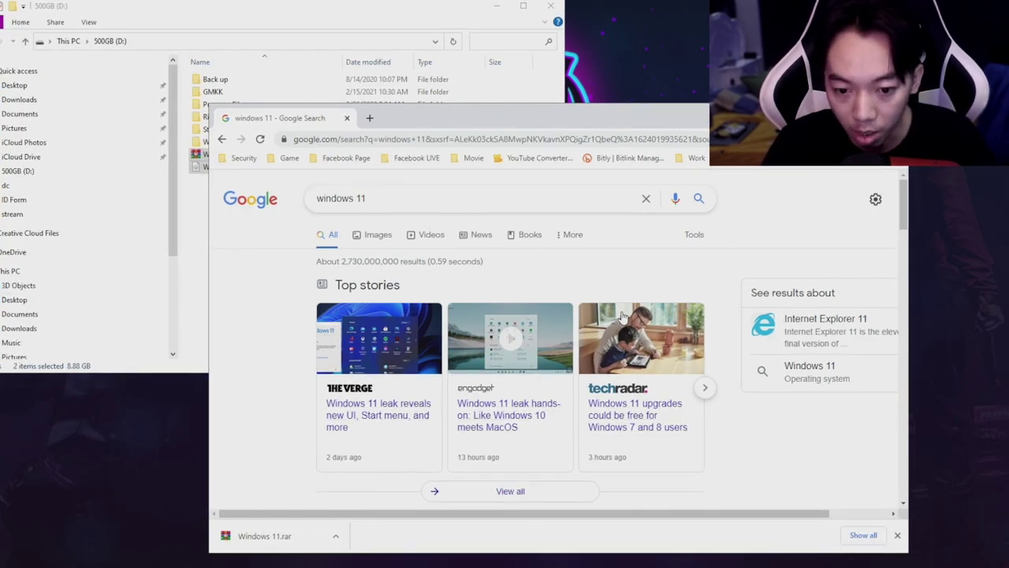
scroll(405, 418, down, 3)
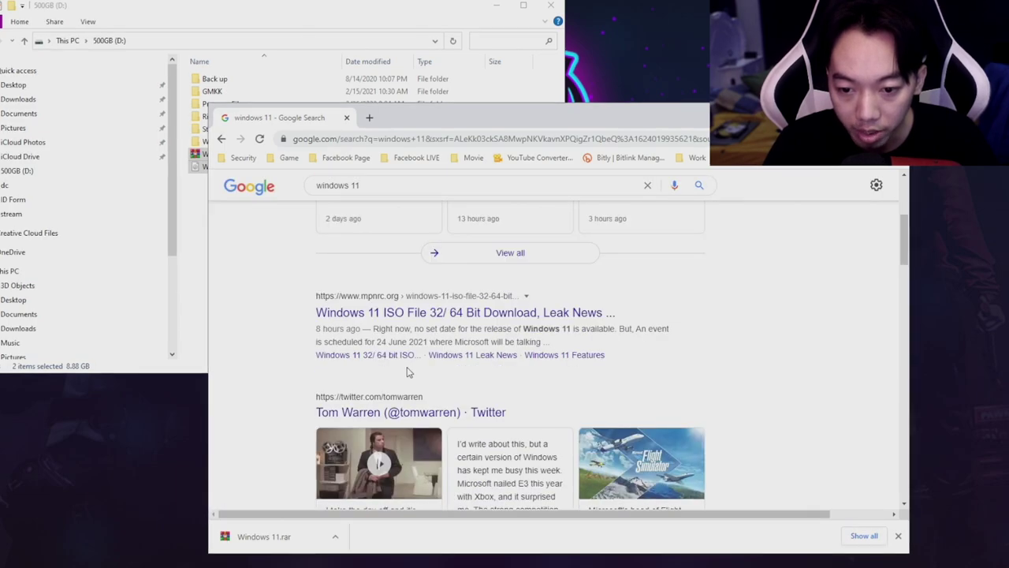
scroll(296, 351, down, 3)
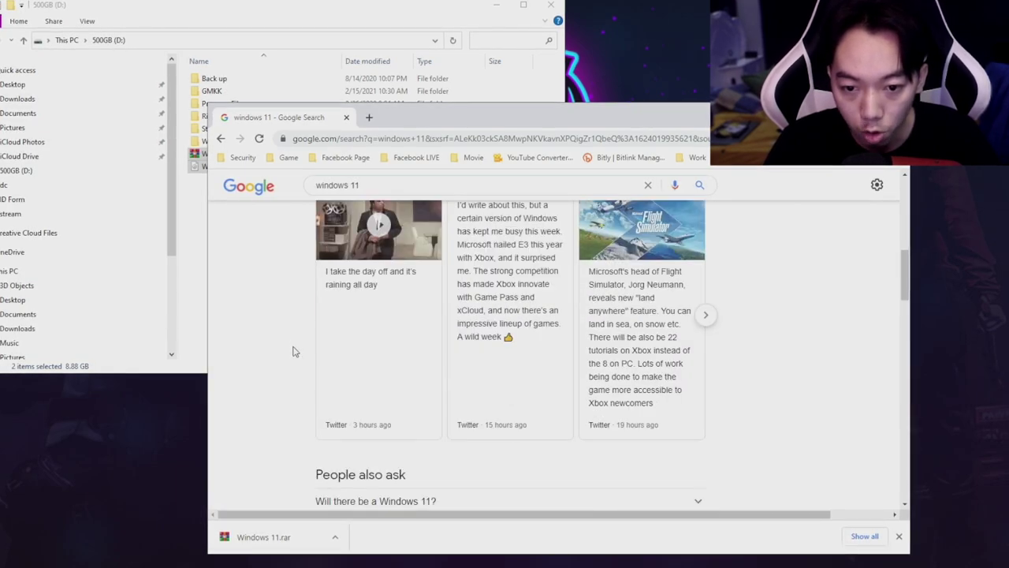
scroll(293, 347, up, 2)
scroll(303, 357, down, 2)
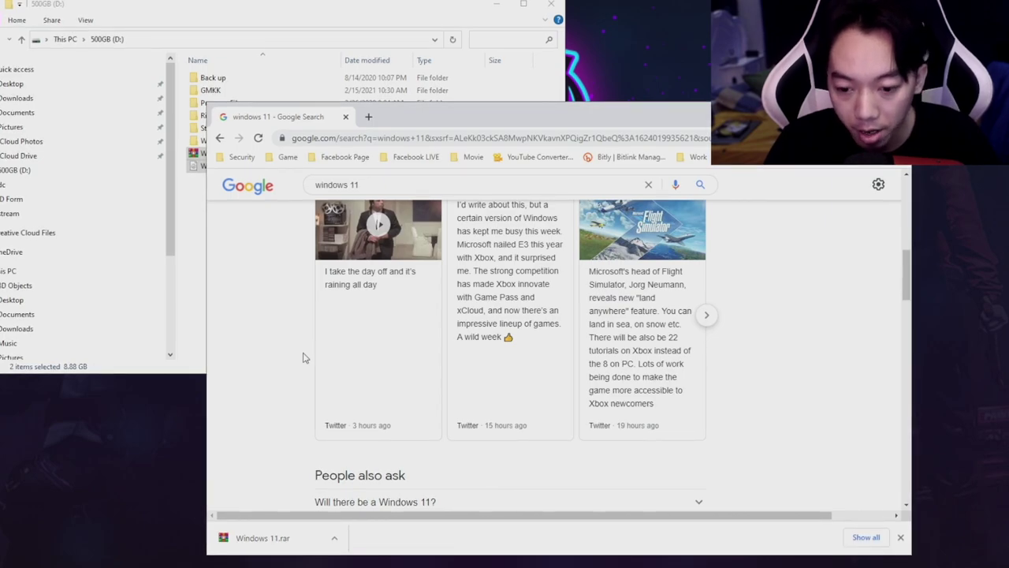
scroll(303, 357, down, 7)
scroll(303, 357, up, 7)
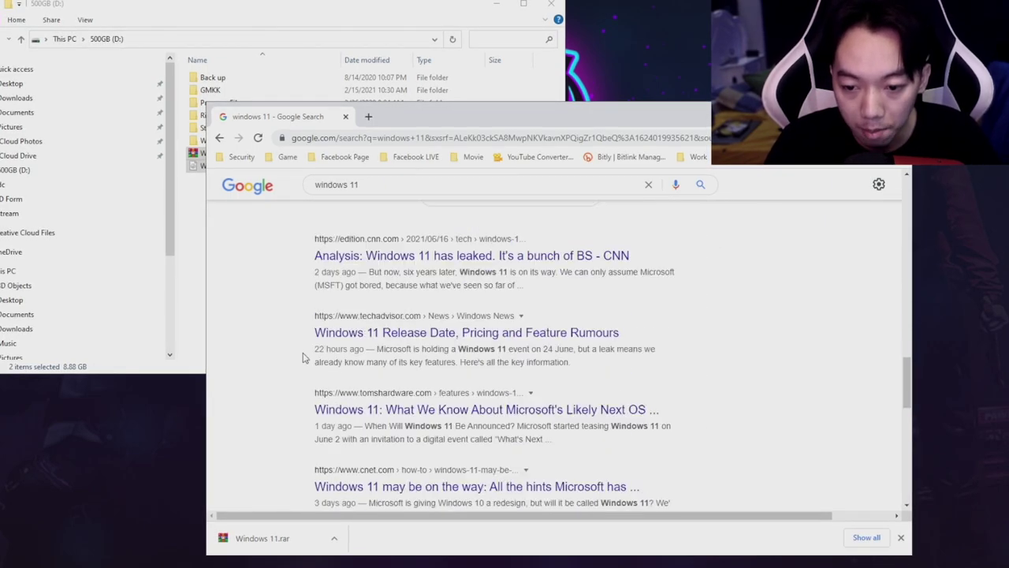
scroll(303, 357, down, 4)
scroll(331, 358, down, 2)
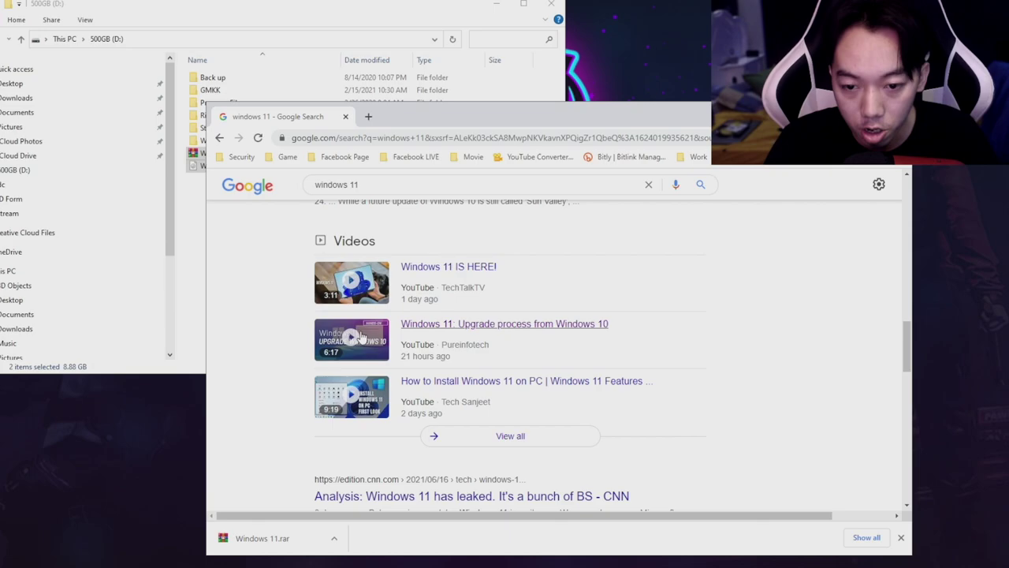
scroll(435, 331, up, 10)
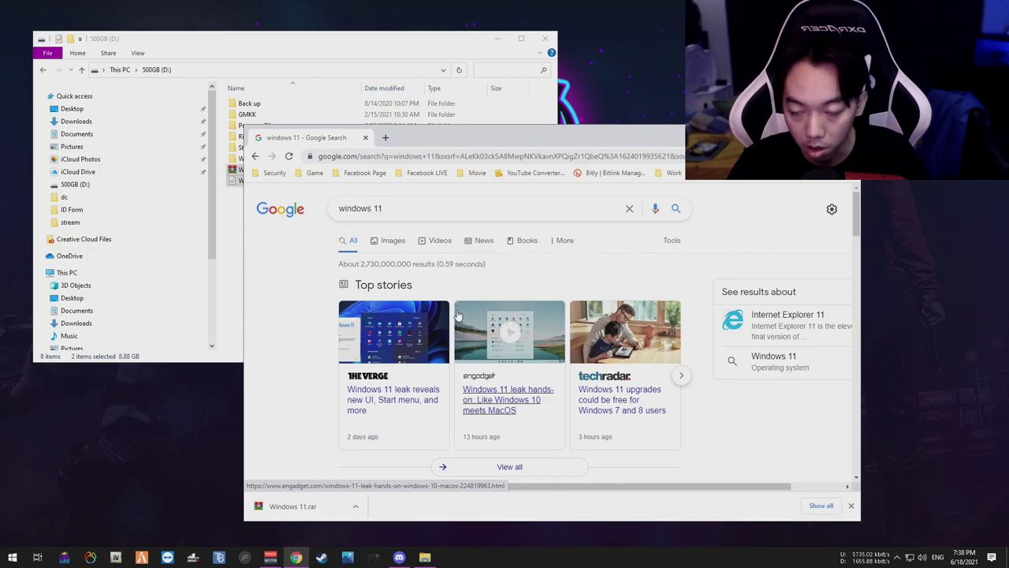
key(ctrl+w)
Mount the Windows 11.iso disc image from the 500GB (D:) drive
click(354, 222)
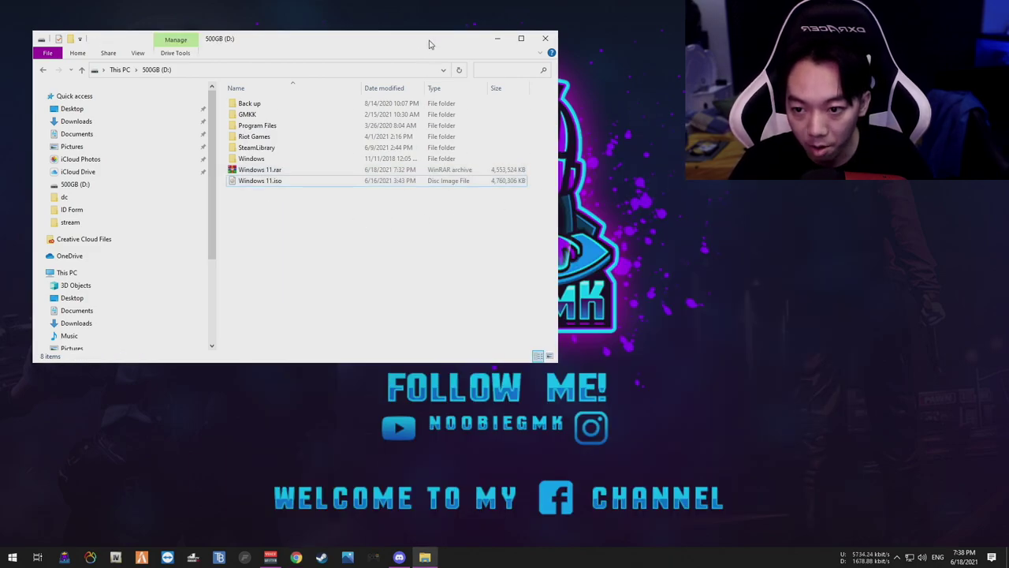
drag(428, 45, 494, 52)
drag(376, 245, 562, 186)
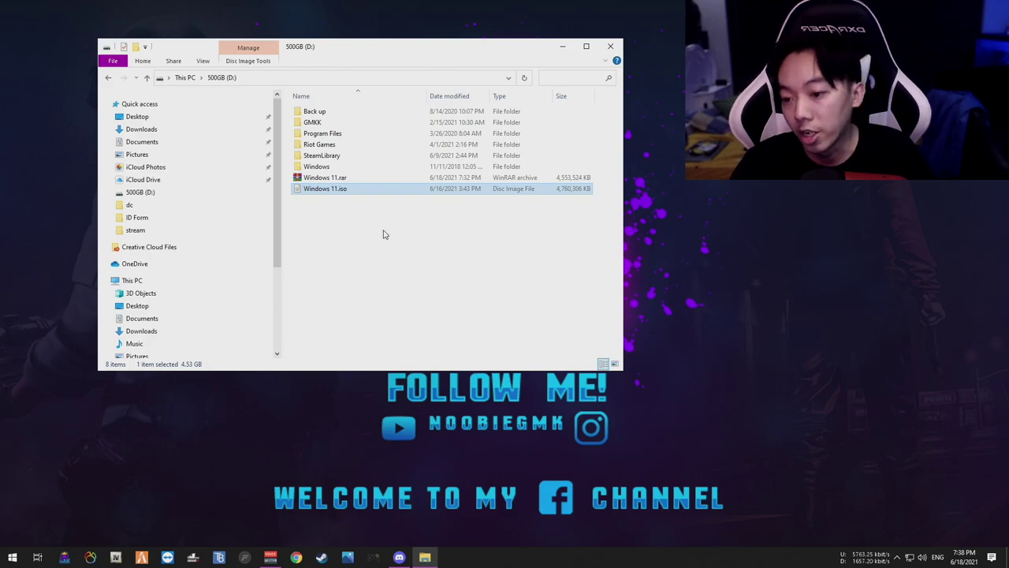
drag(402, 48, 367, 67)
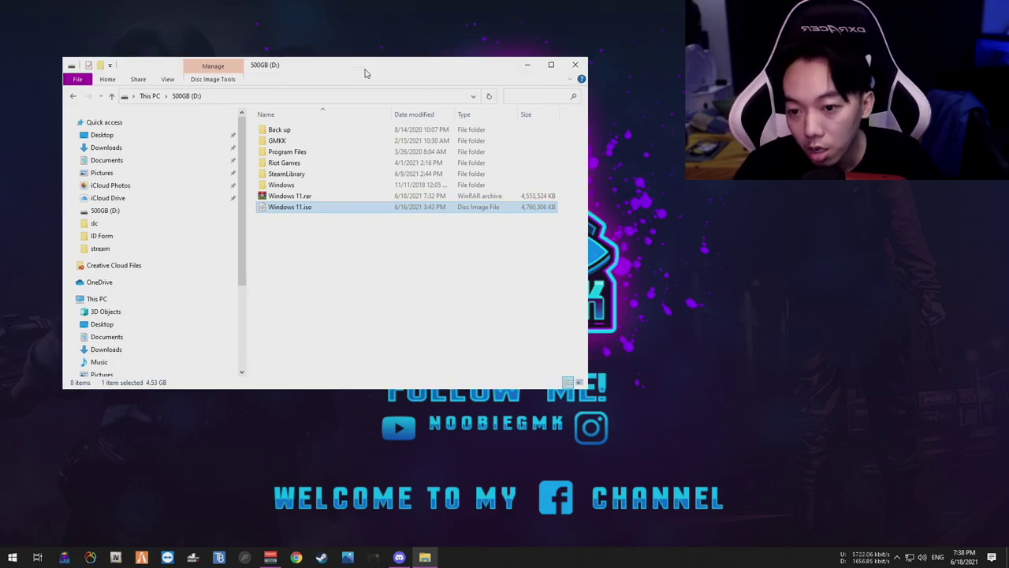
right_click(308, 208)
click(361, 219)
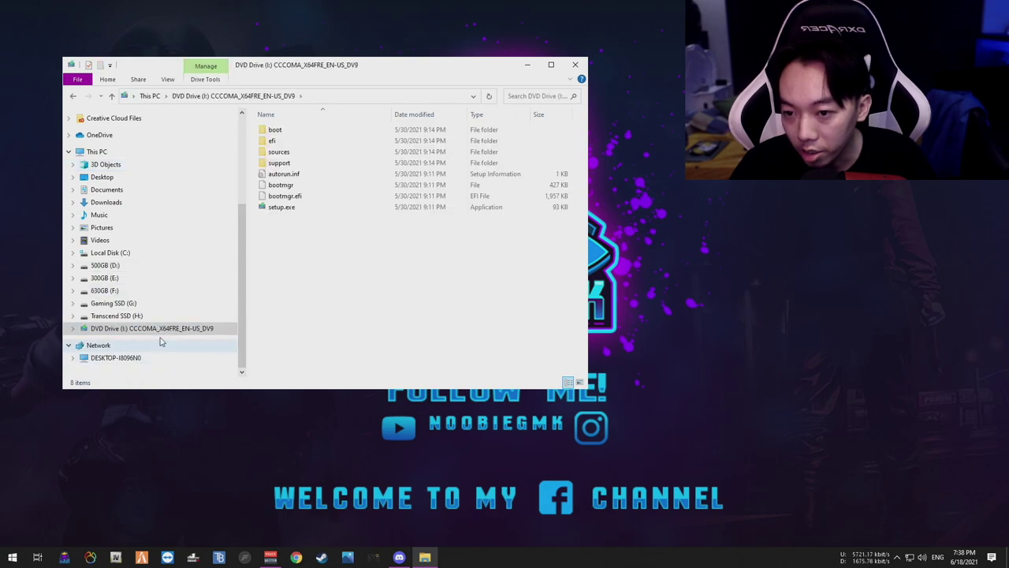
Run setup.exe from the mounted DVD drive and minimize the folder window so only Windows 11 Setup stays in view
click(287, 208)
drag(463, 67, 578, 93)
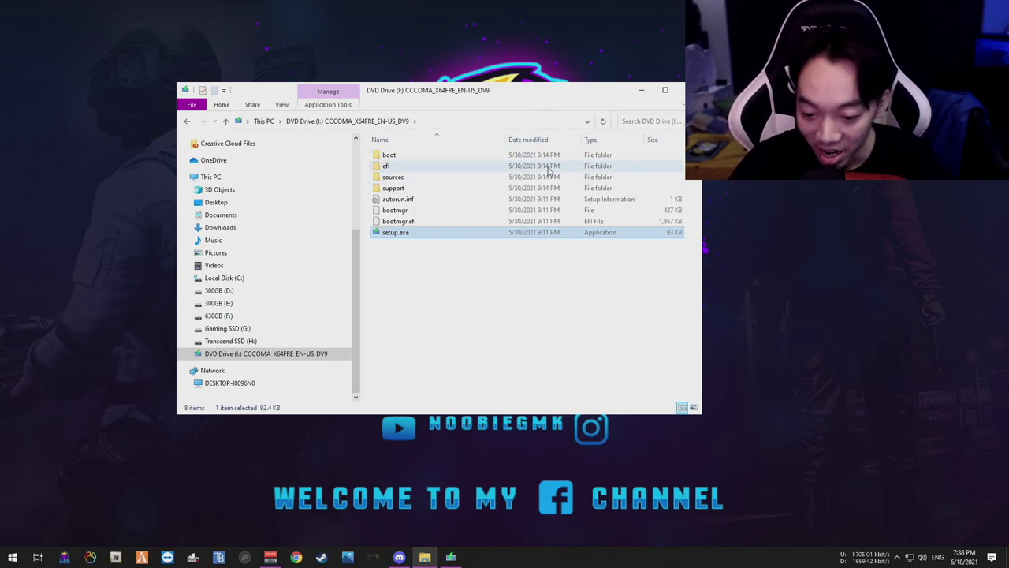
click(451, 557)
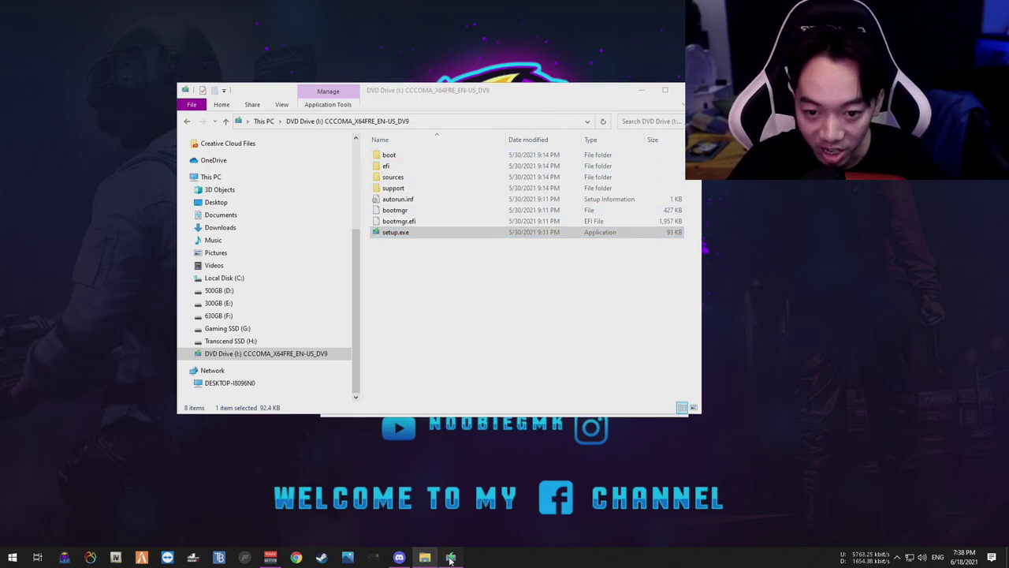
drag(525, 132, 518, 193)
click(499, 92)
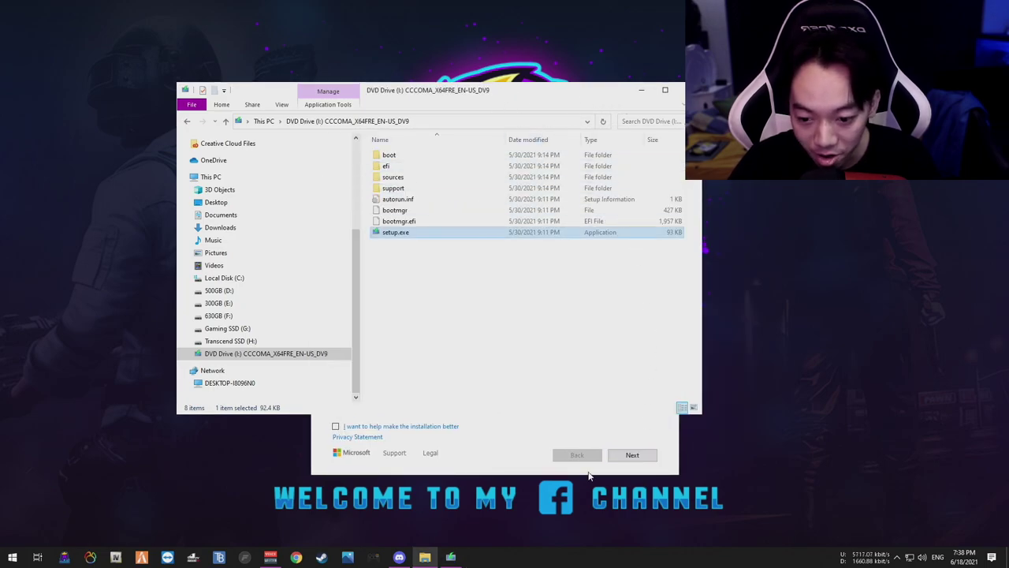
click(508, 467)
drag(543, 191, 509, 150)
click(641, 90)
right_click(407, 106)
click(426, 136)
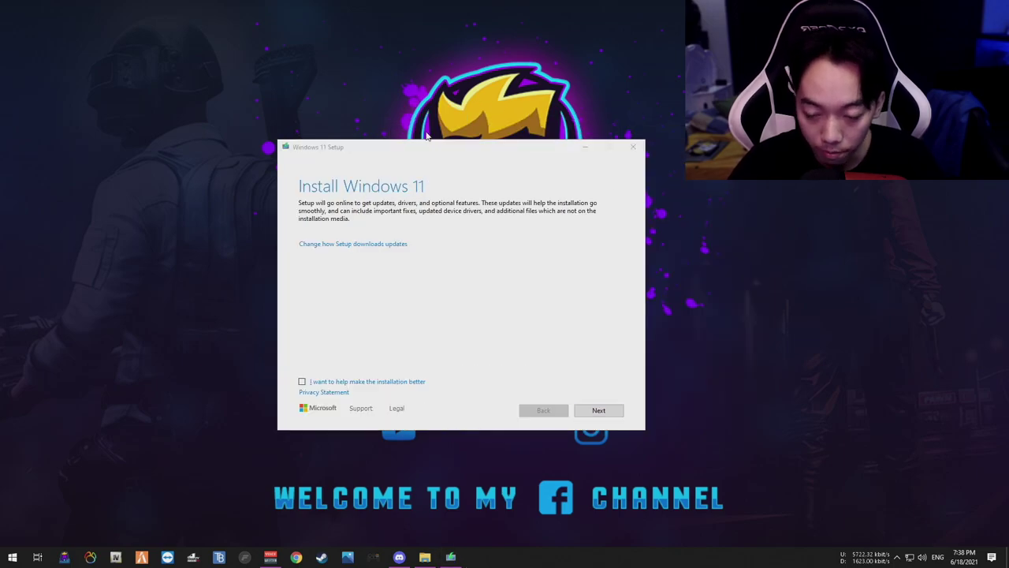
Opt in to helping make the installation better and proceed with Windows 11 Setup
drag(464, 151, 500, 158)
click(321, 373)
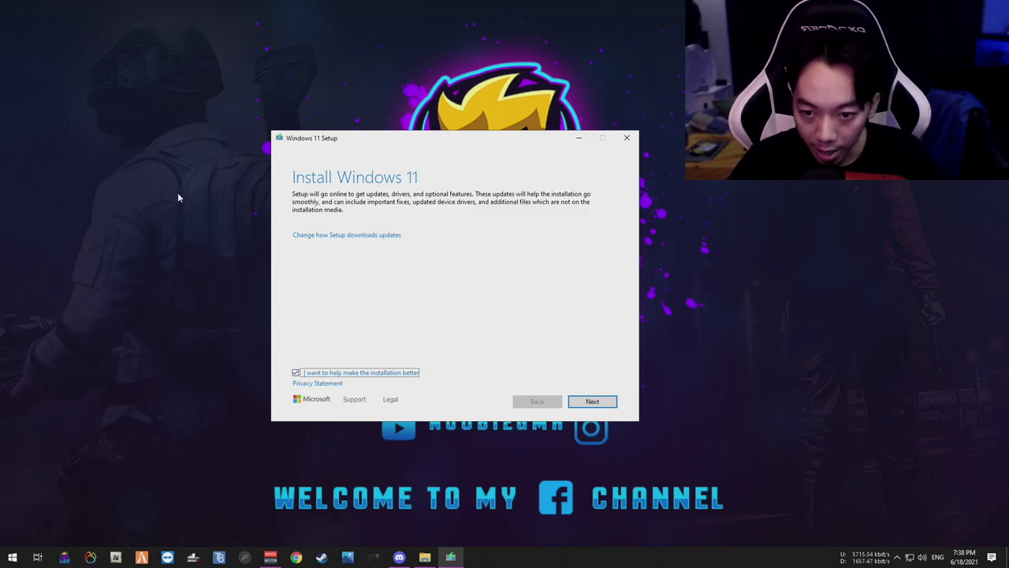
click(604, 404)
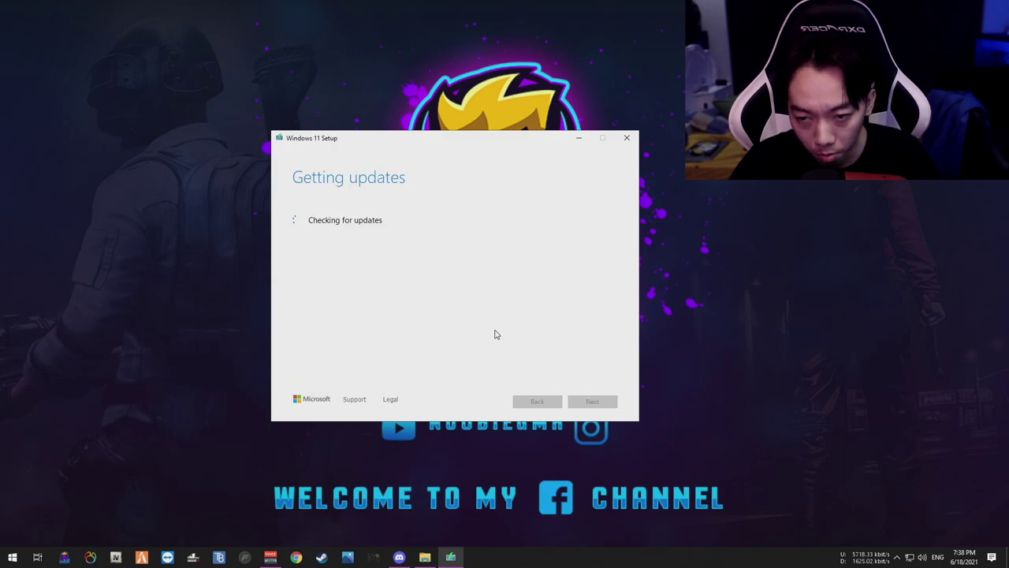
drag(512, 150, 552, 153)
right_click(467, 61)
key(Escape)
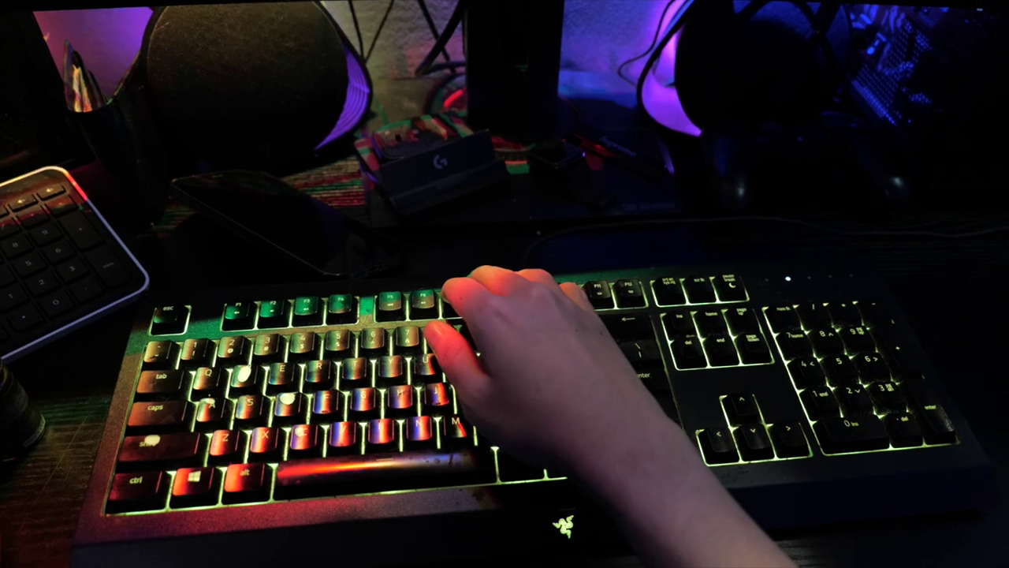
key(F7)
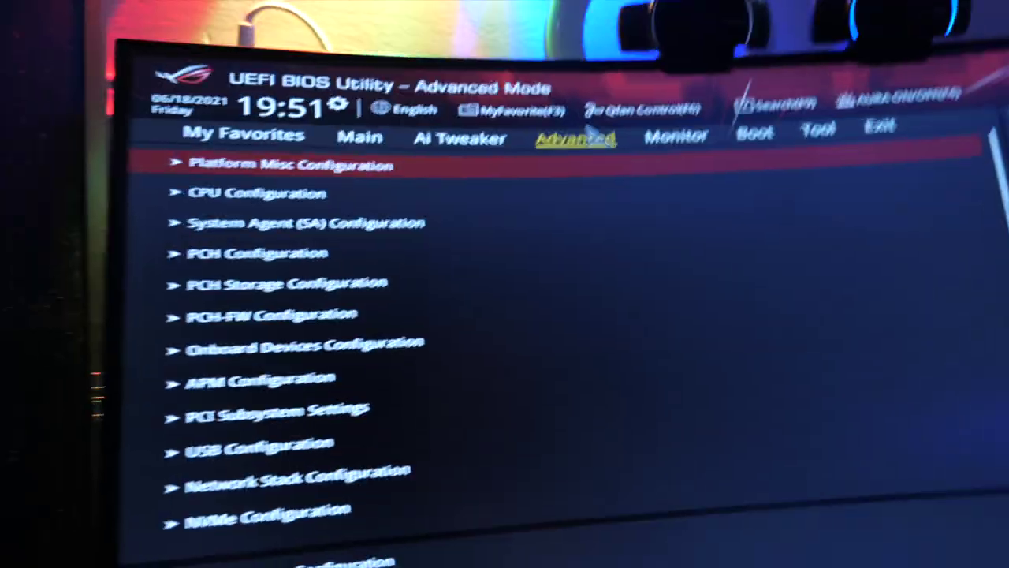
Set TPM Device Selection to Firmware TPM in the PCH-FW Configuration and acknowledge the Intel PTT notice
key(Down)
key(Down)
key(Down)
key(Down)
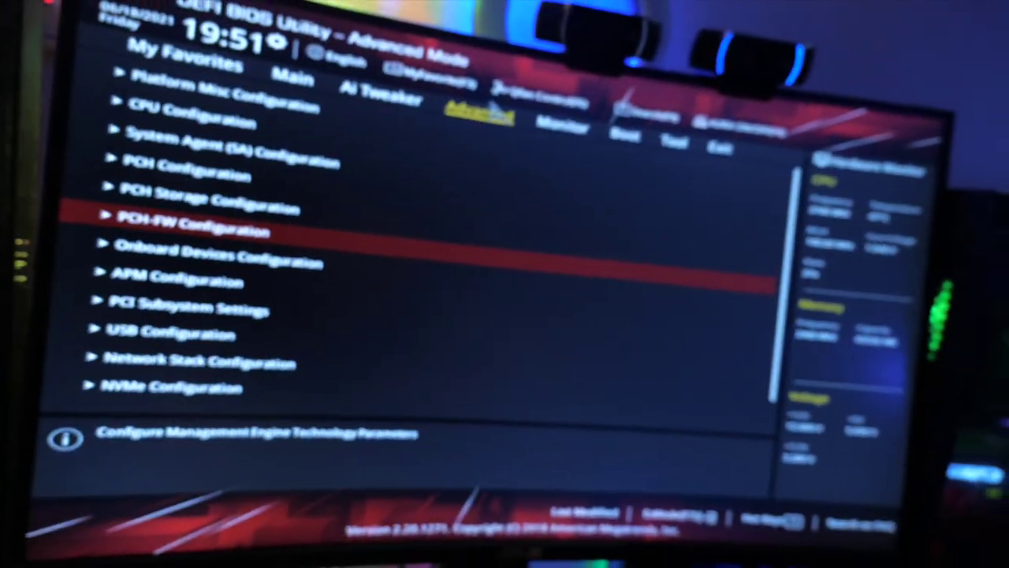
key(Return)
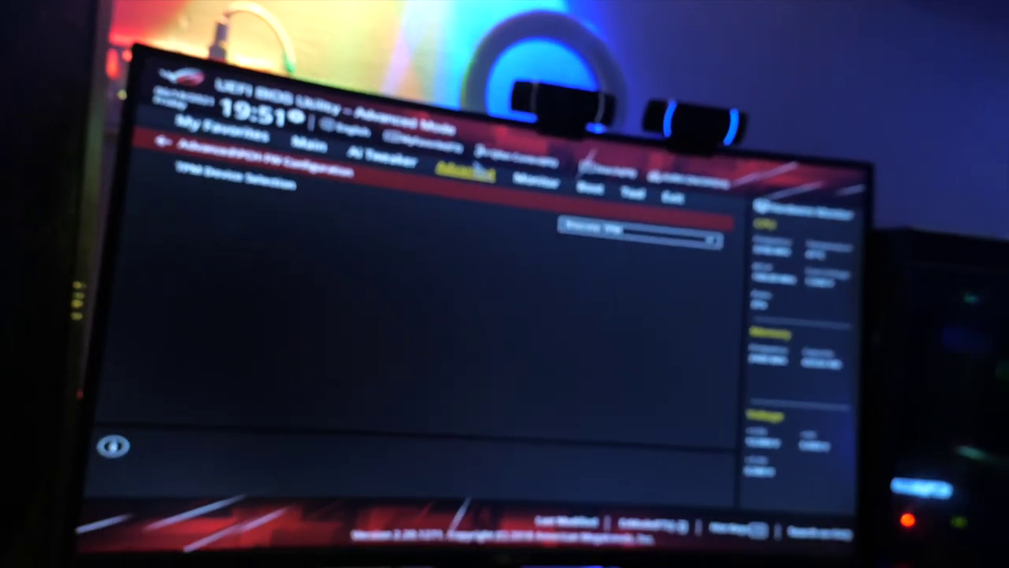
key(Return)
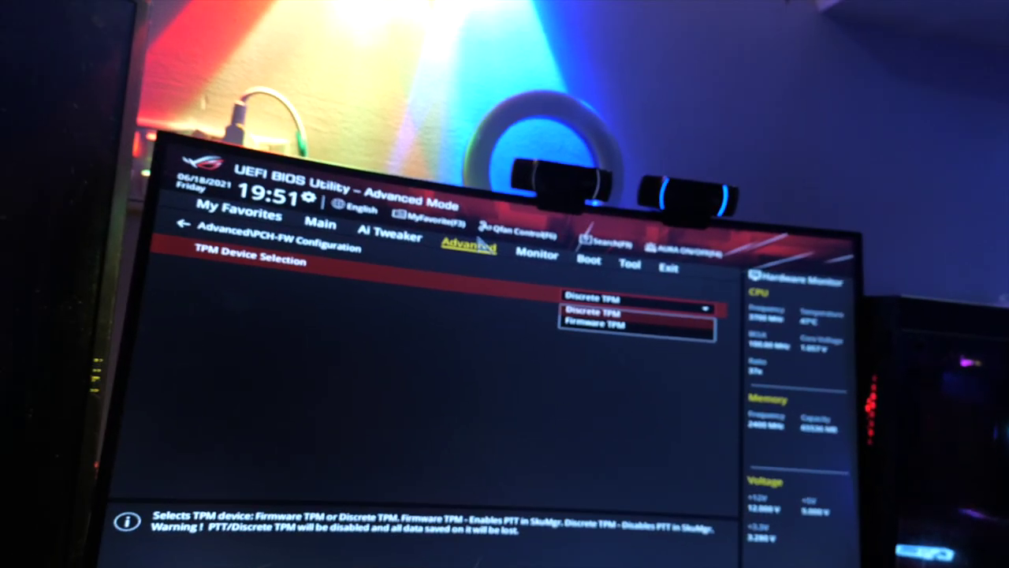
key(Down)
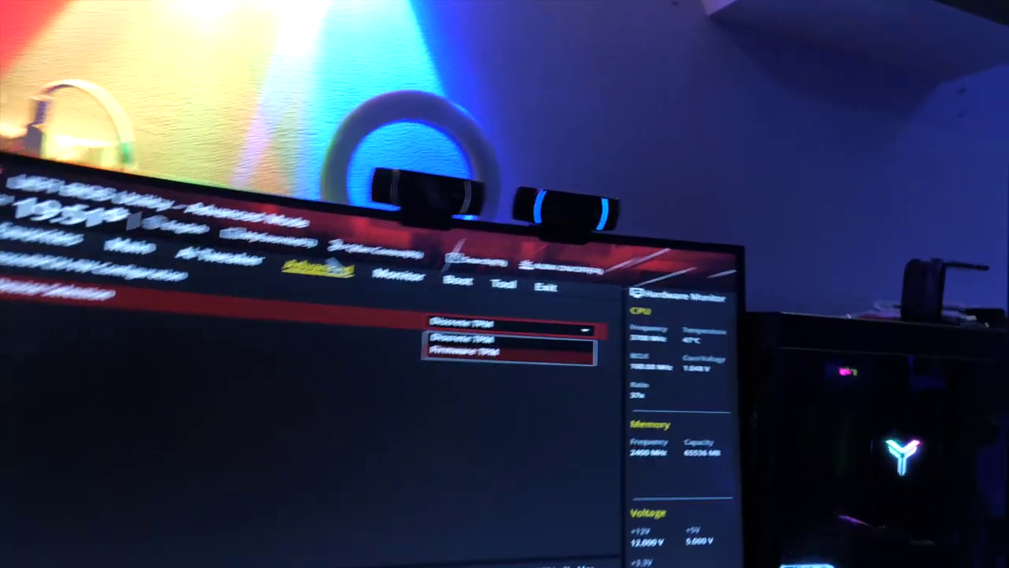
key(Return)
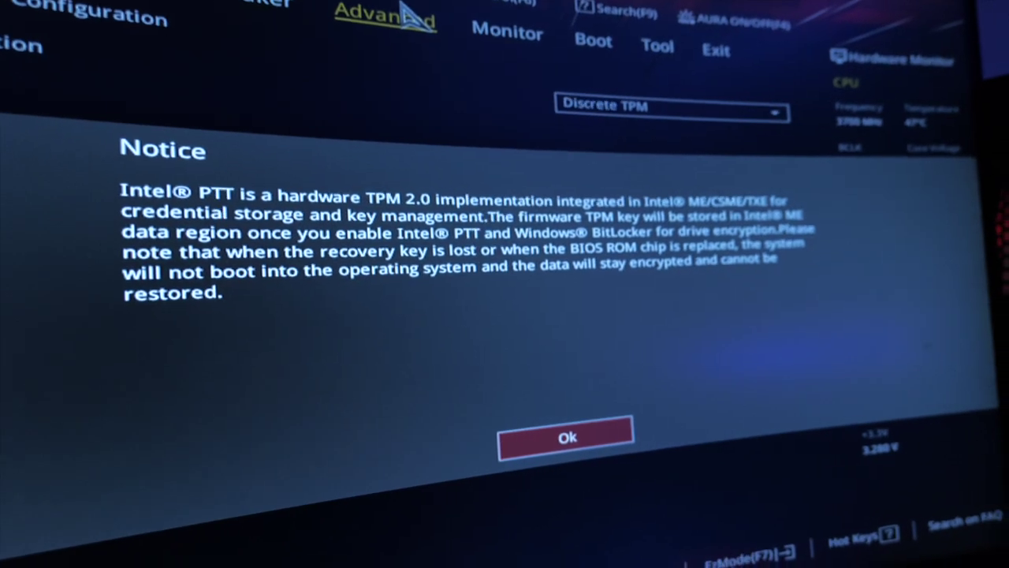
key(Return)
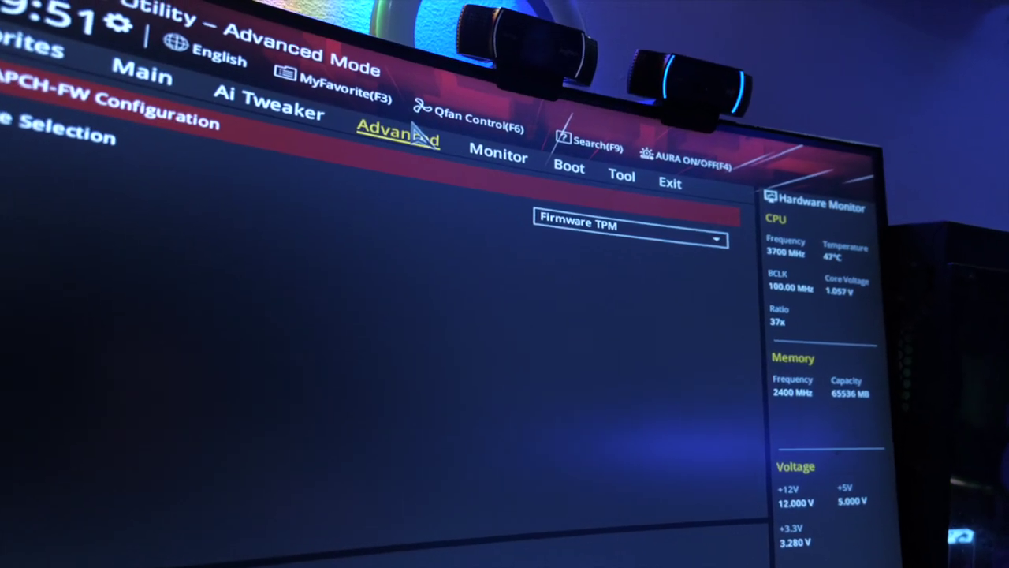
Save the BIOS configuration changes and reset the PC
key(Right)
key(Right)
key(Right)
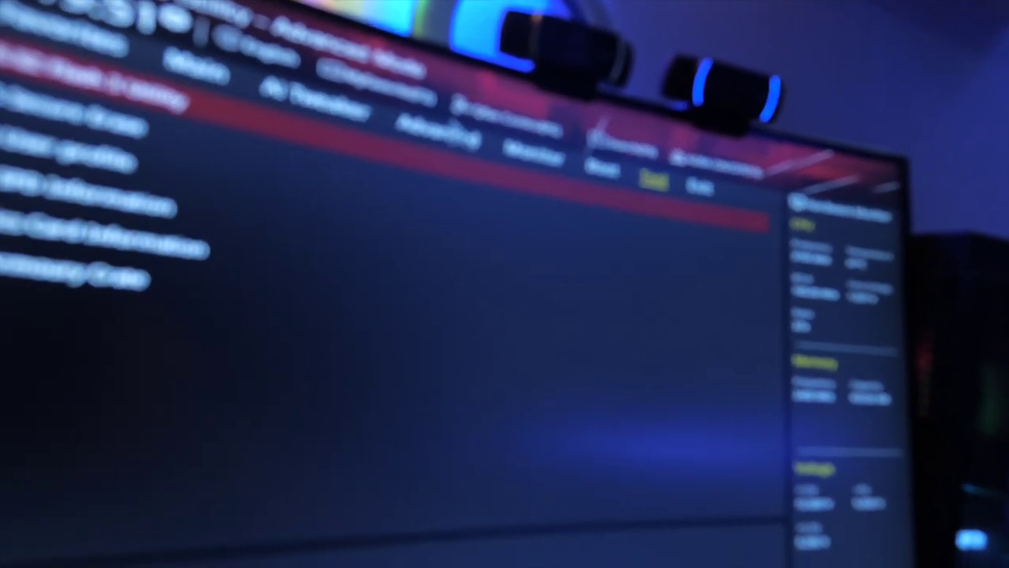
key(Down)
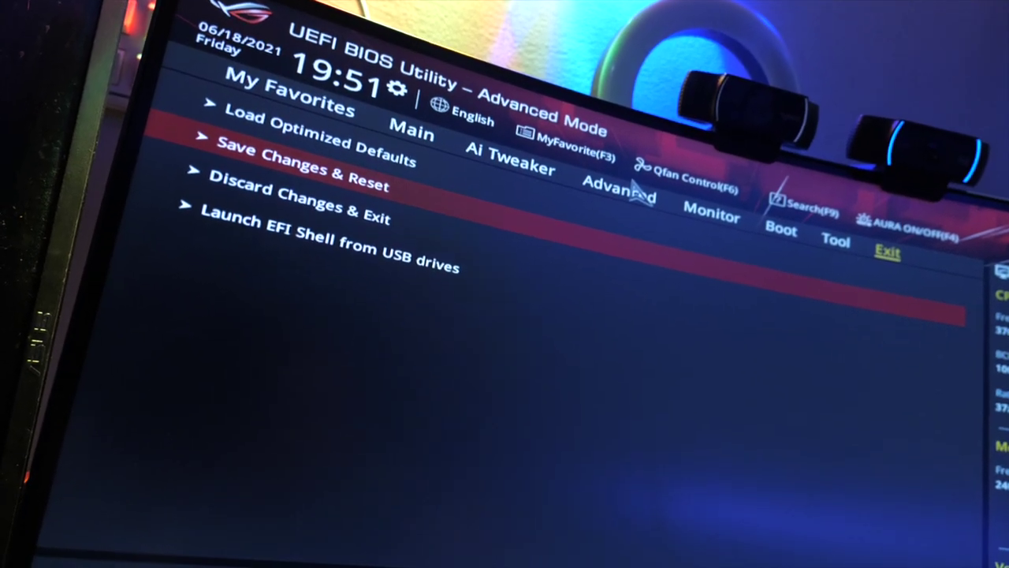
key(Return)
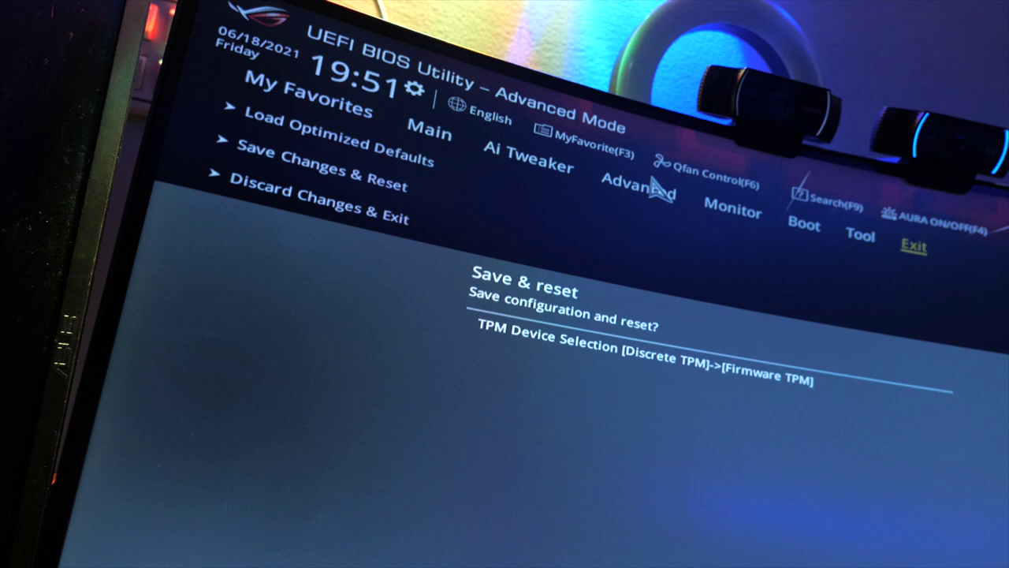
key(Return)
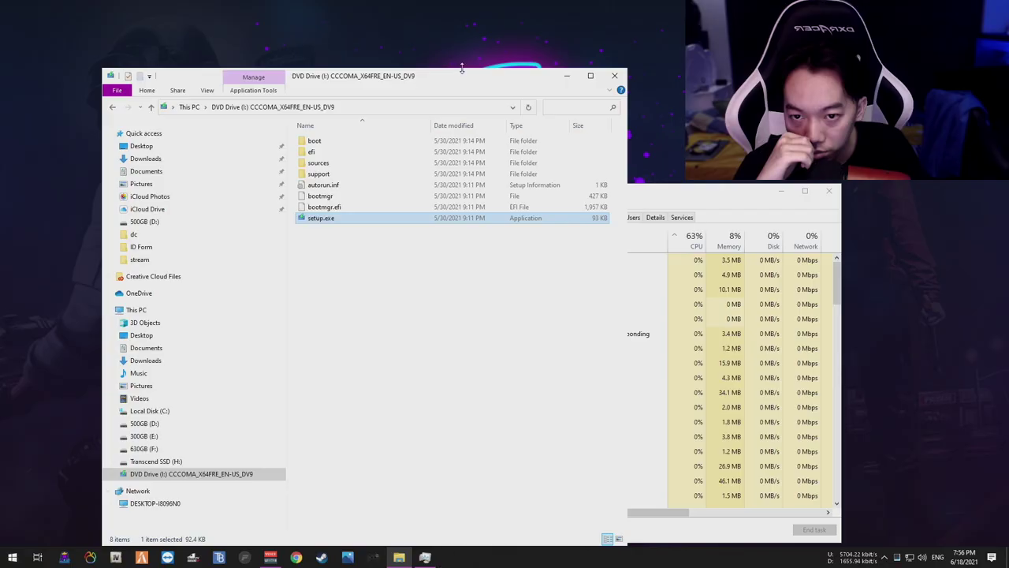
Run setup.exe from the mounted DVD drive again and close the Task Manager window
drag(462, 69, 400, 54)
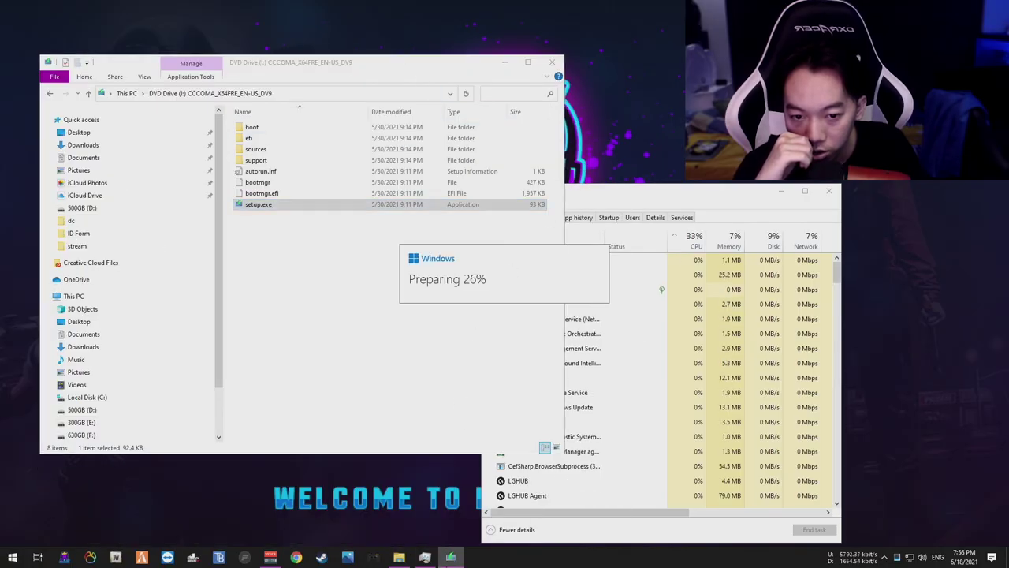
click(828, 198)
click(829, 192)
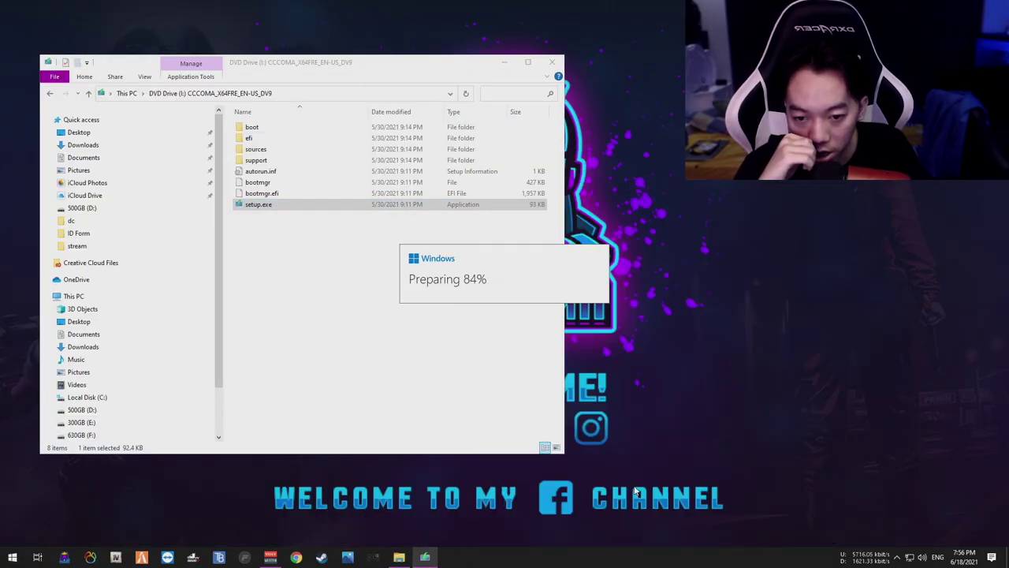
Opt in to helping make the installation better, proceed with Windows 11 Setup and accept the license terms
click(430, 371)
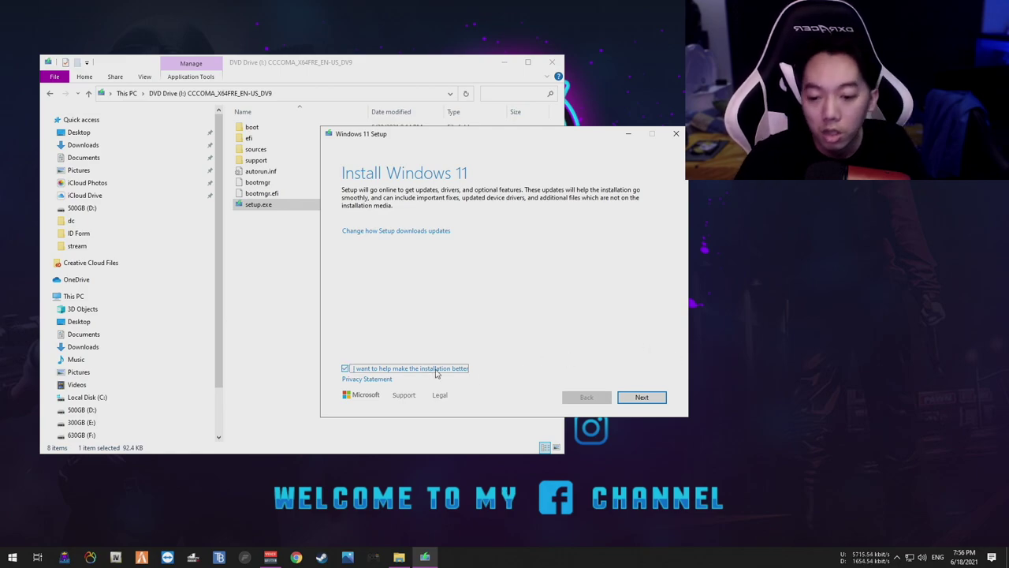
click(642, 396)
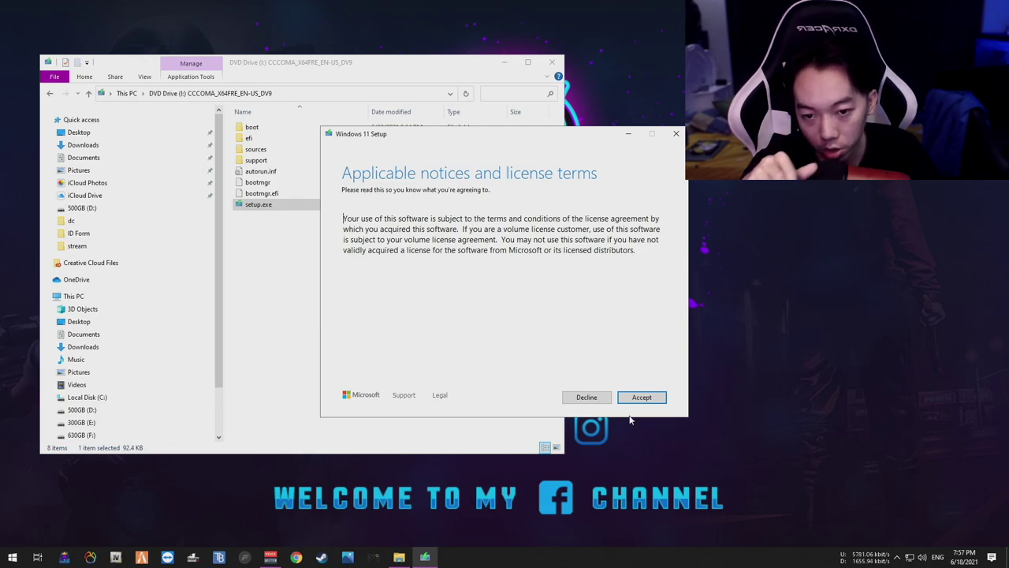
click(654, 397)
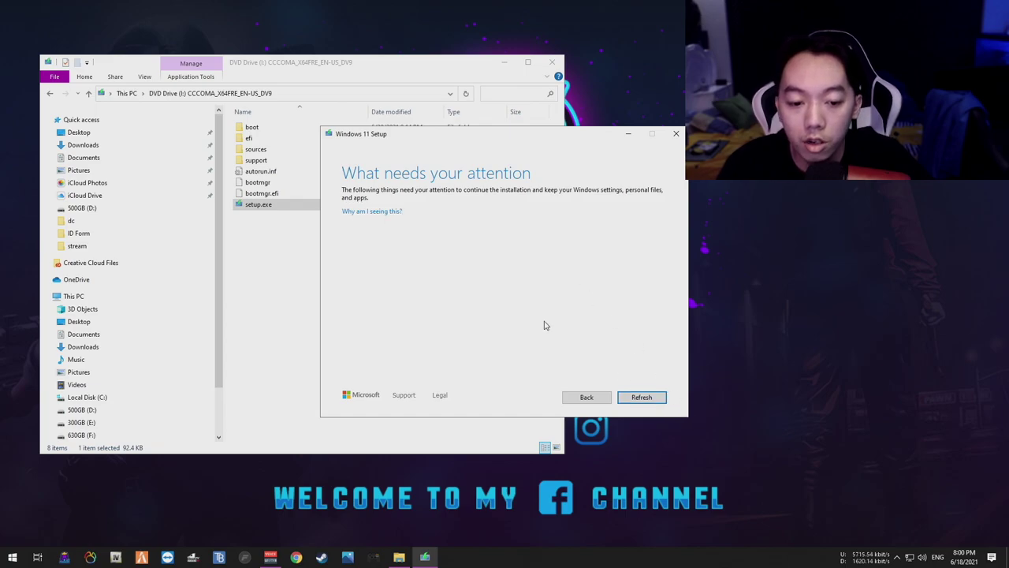
Read the Microsoft support article on the setup attention message and search it for "what need"
scroll(631, 375, down, 2)
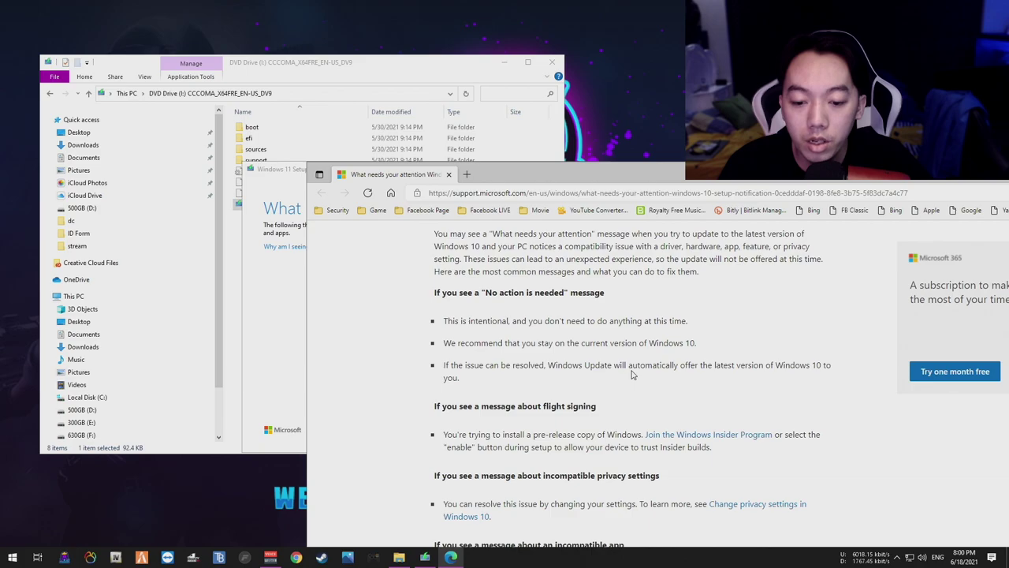
key(alt+Tab)
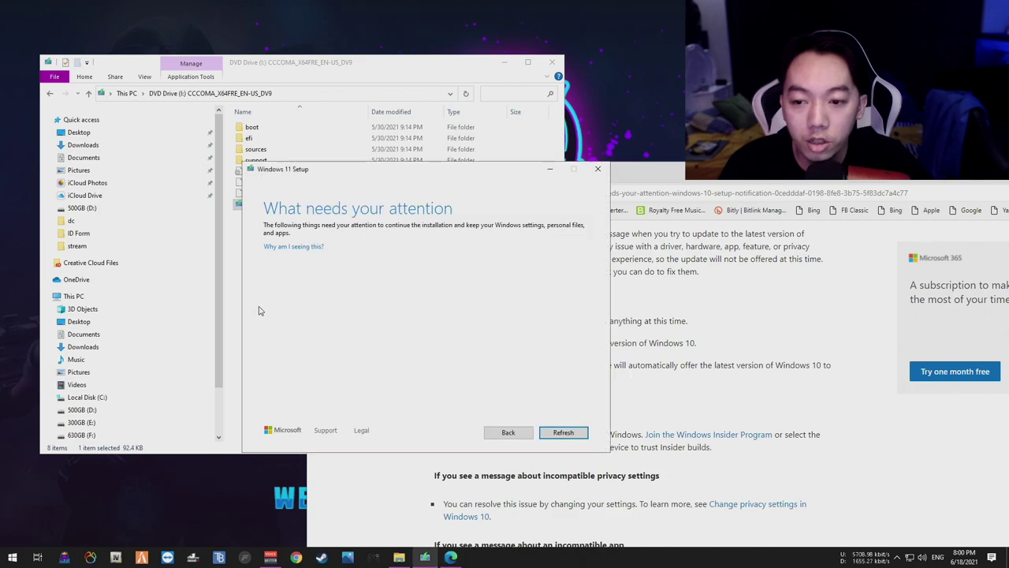
key(ctrl+f)
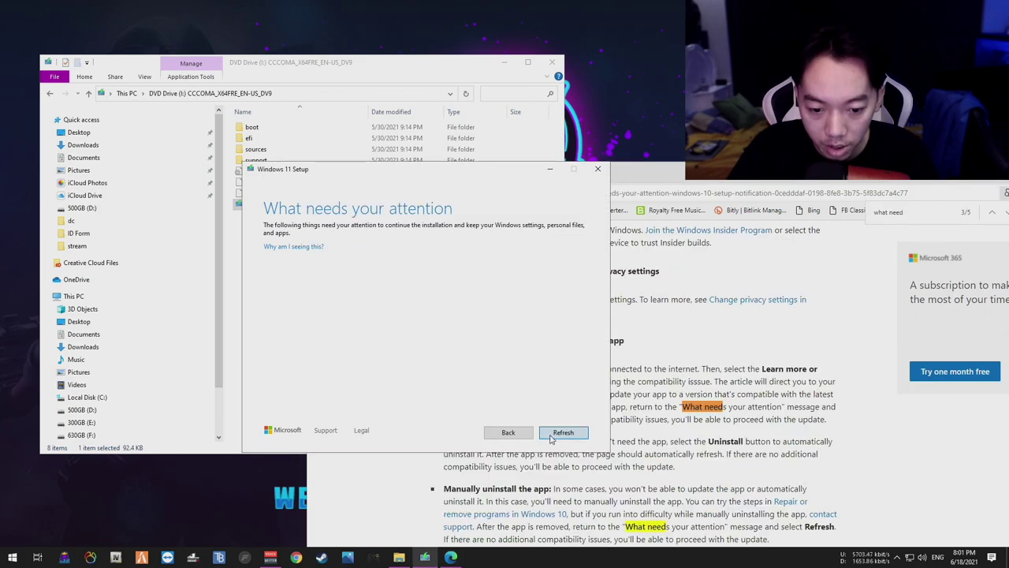
Open the Windows Update settings by searching for "update" and install the pending 2021-05 update KB4023057
key(super)
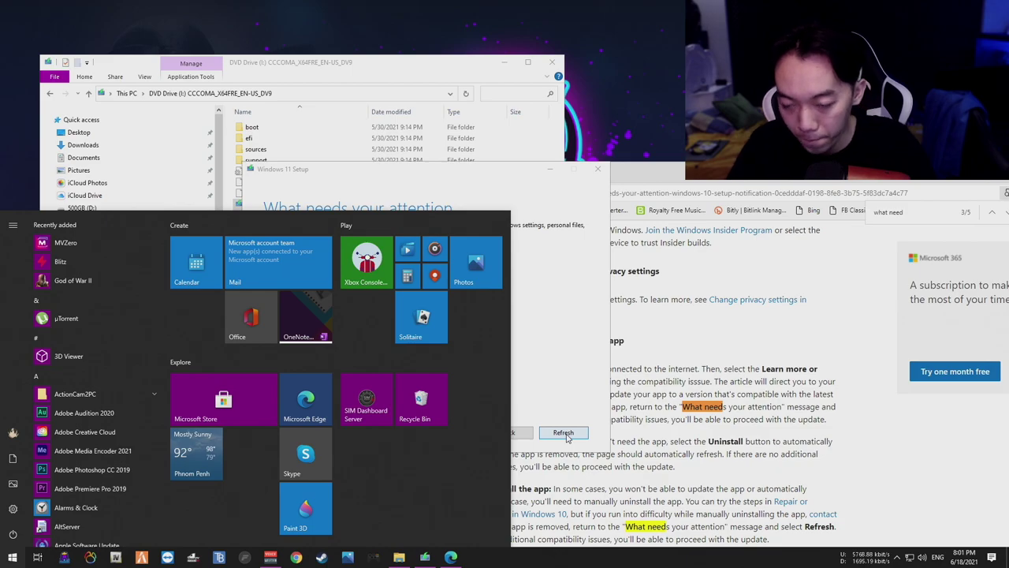
text(up)
text(date)
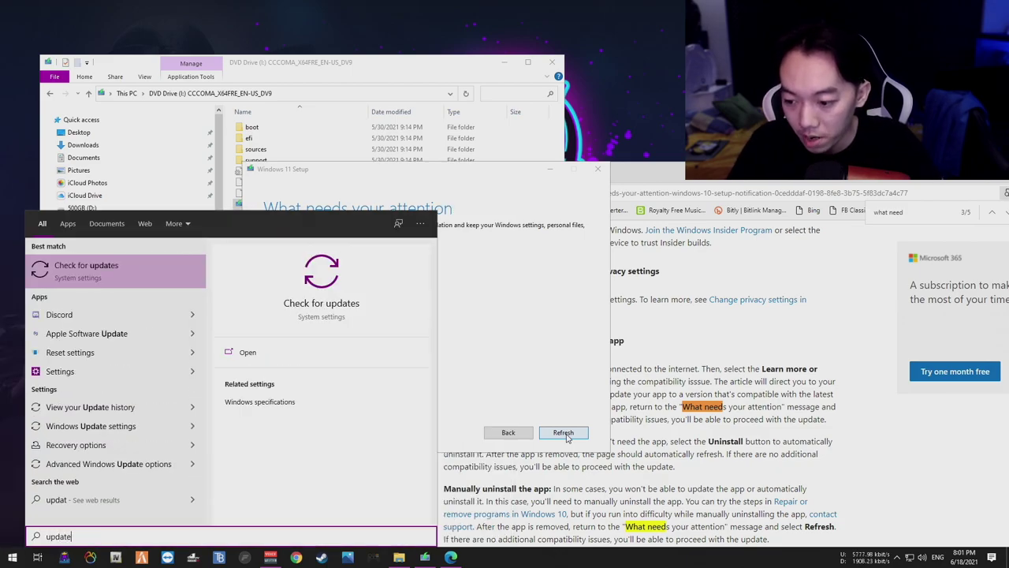
key(Return)
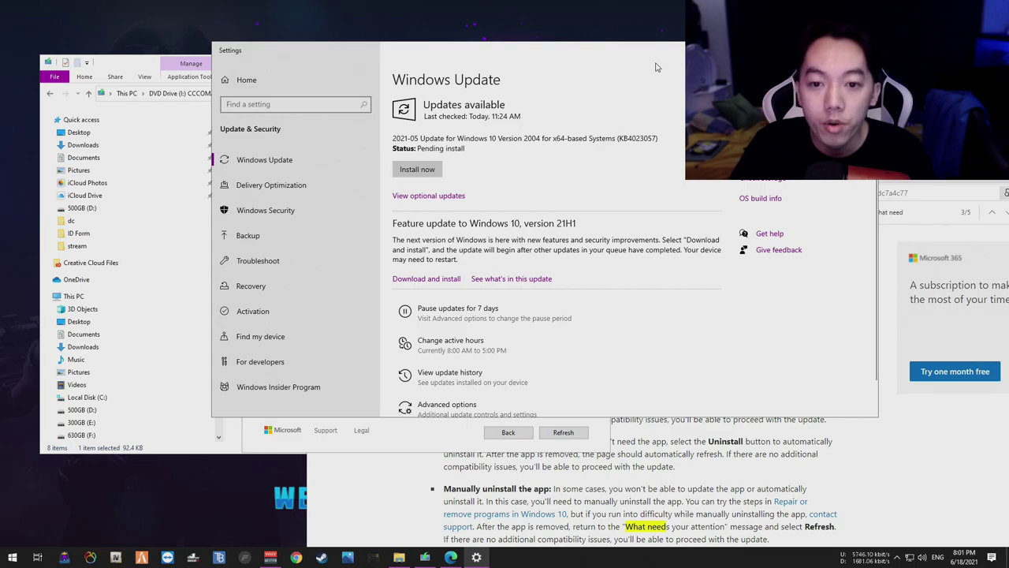
drag(649, 77, 539, 133)
click(306, 225)
click(449, 93)
click(631, 117)
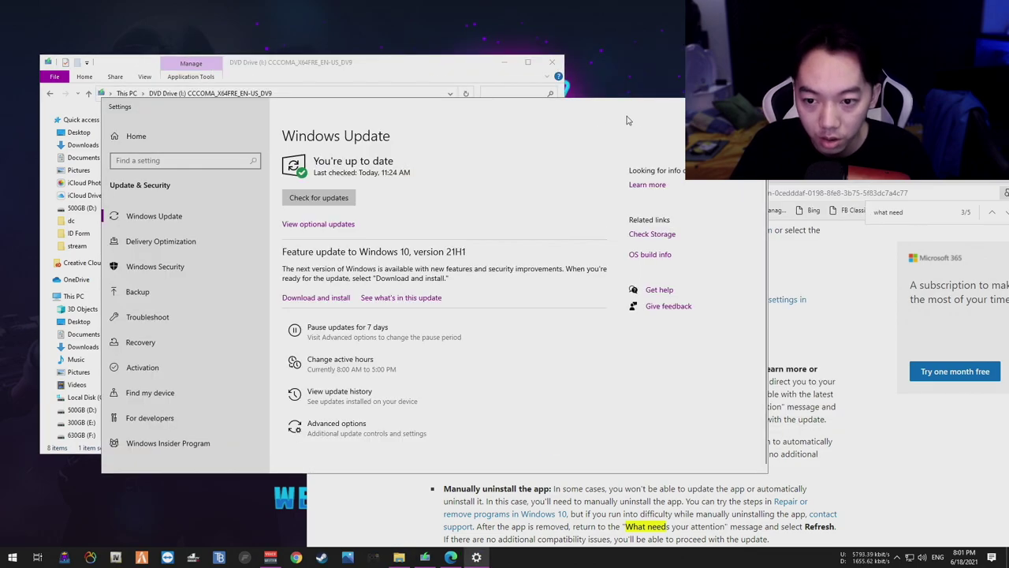
Move the Settings window off Windows 11 Setup, decline quitting the setup and refresh its attention check
drag(545, 158, 507, 216)
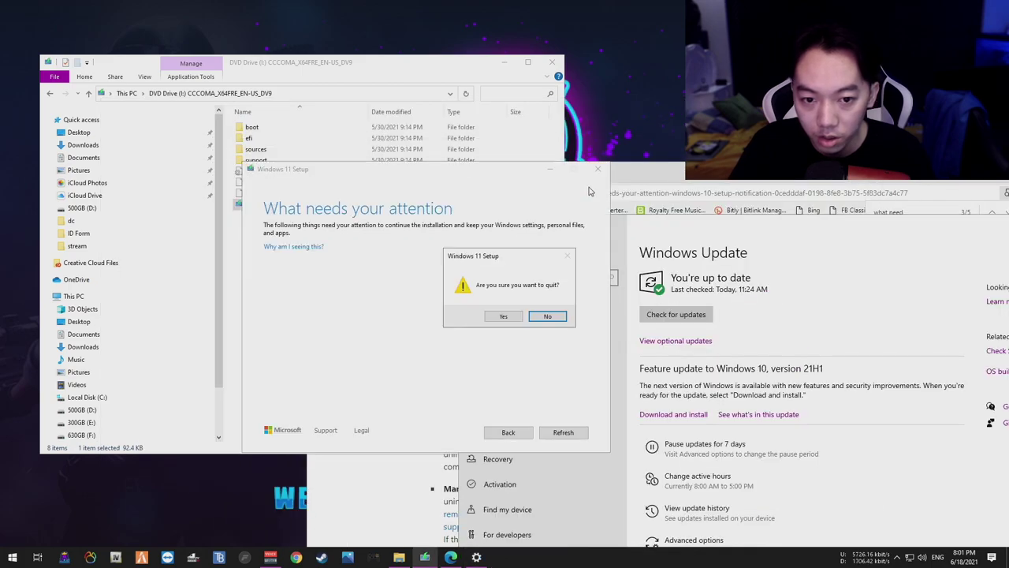
click(548, 313)
click(564, 433)
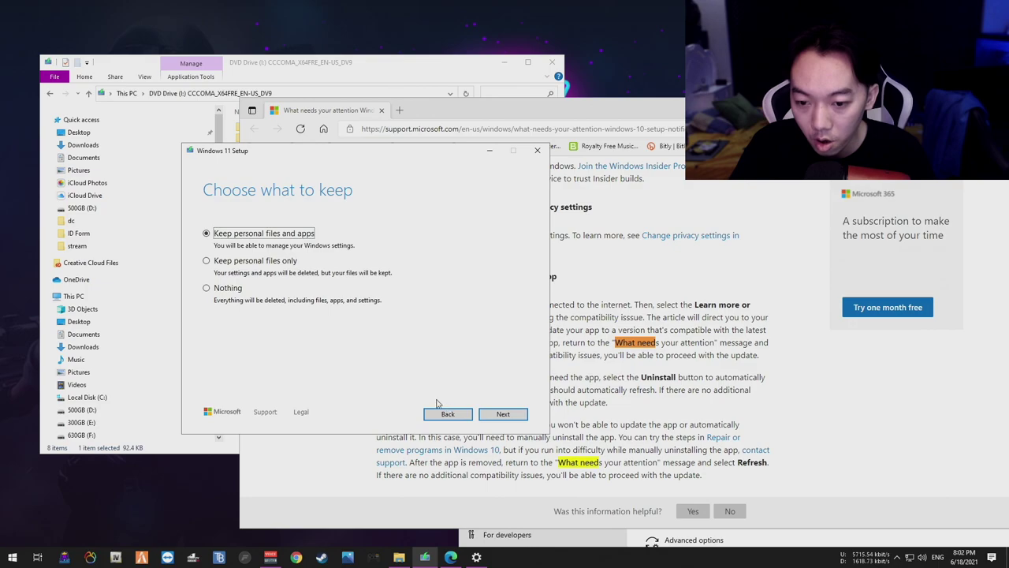
Compare the options for what to keep, choose Keep personal files and apps, and continue the setup
click(254, 262)
click(250, 287)
click(254, 261)
click(264, 234)
click(503, 414)
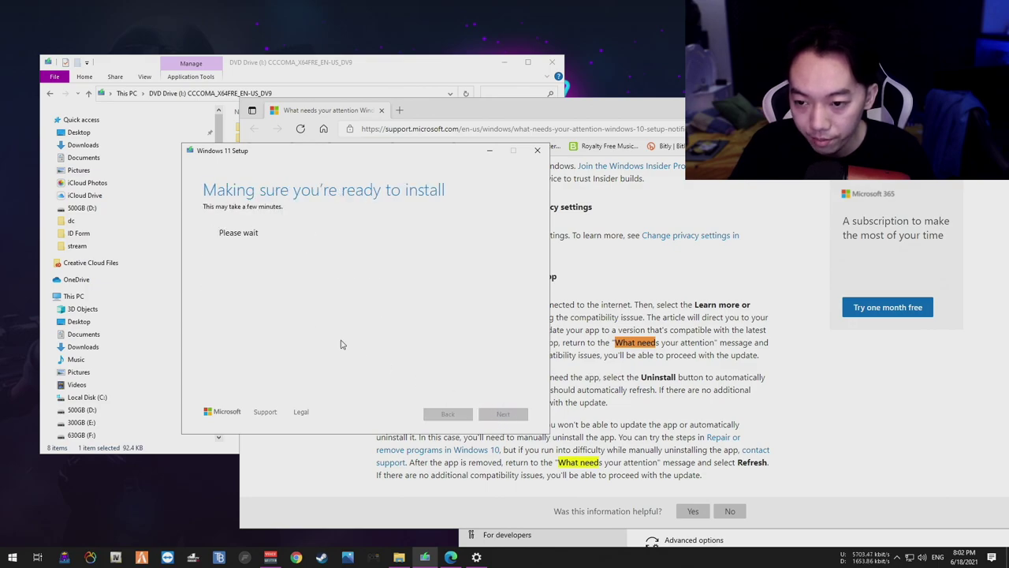